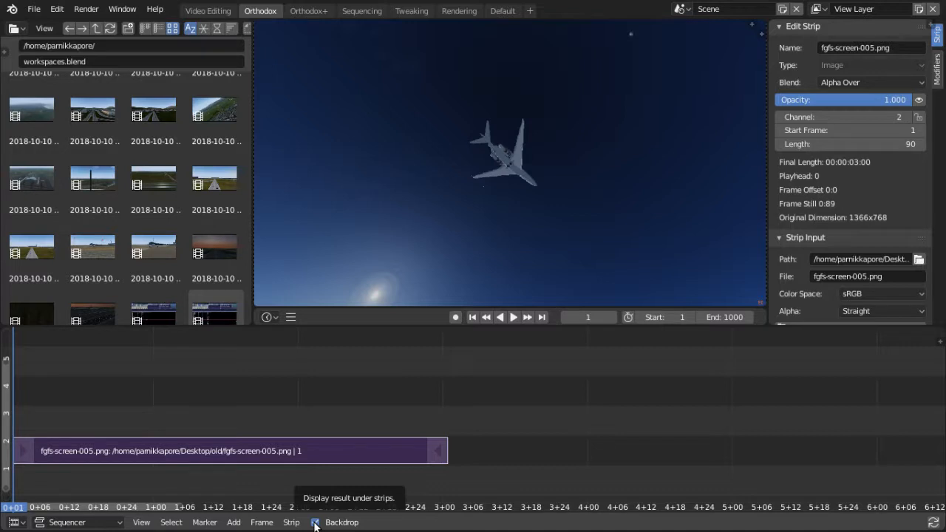
Turn off the sequencer backdrop and look through the video thumbnails in the home folder.
left_click(316, 523)
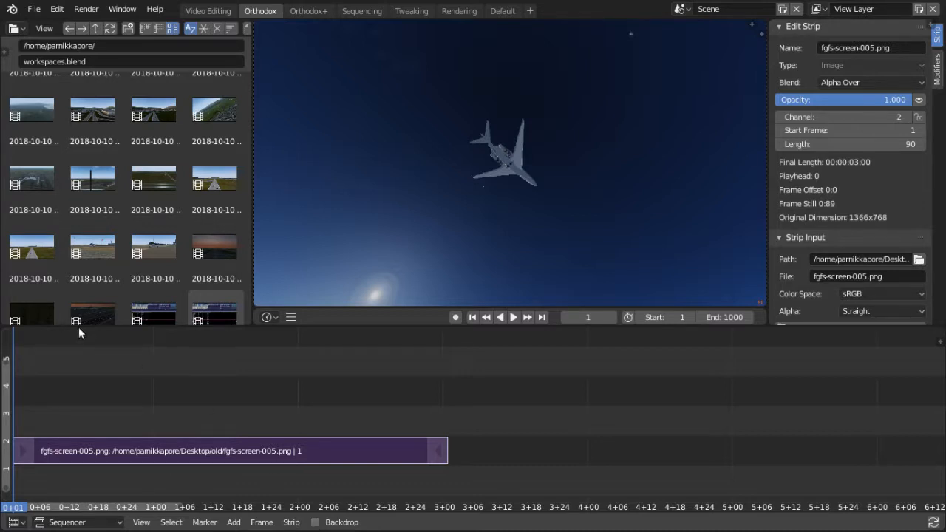
scroll(147, 249, "down", 3)
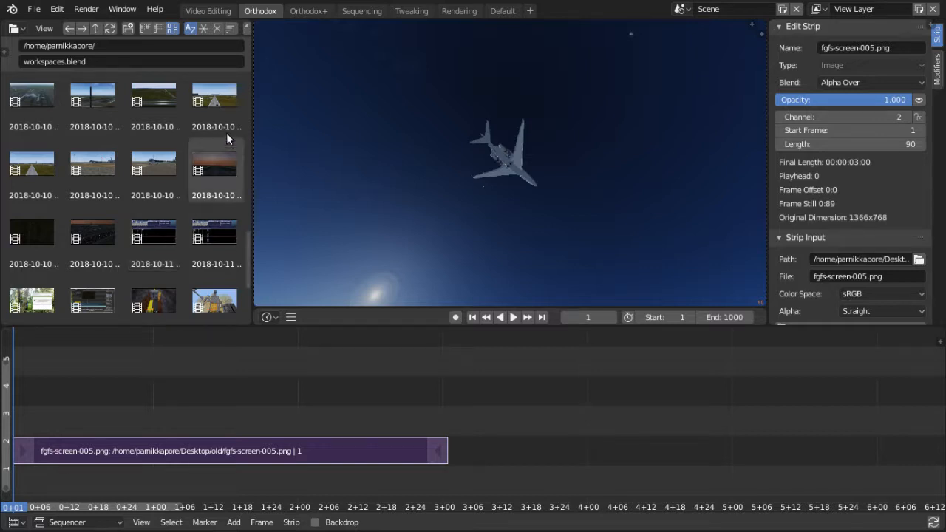
scroll(174, 180, "down", 5)
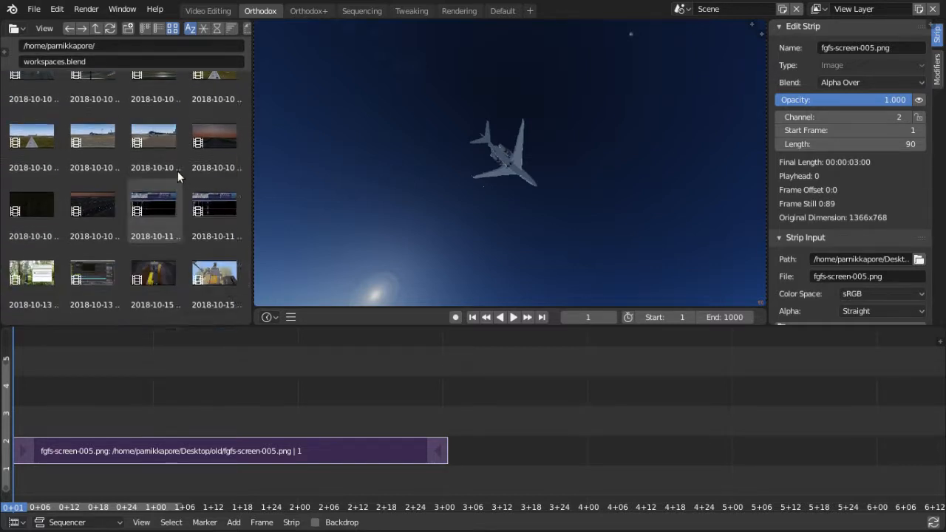
scroll(174, 173, "up", 8)
scroll(173, 167, "down", 2)
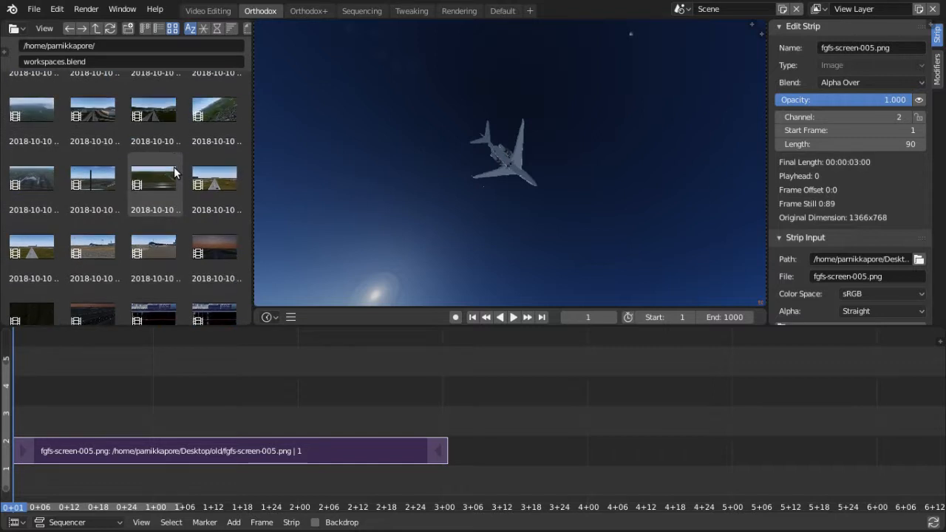
scroll(174, 167, "up", 3)
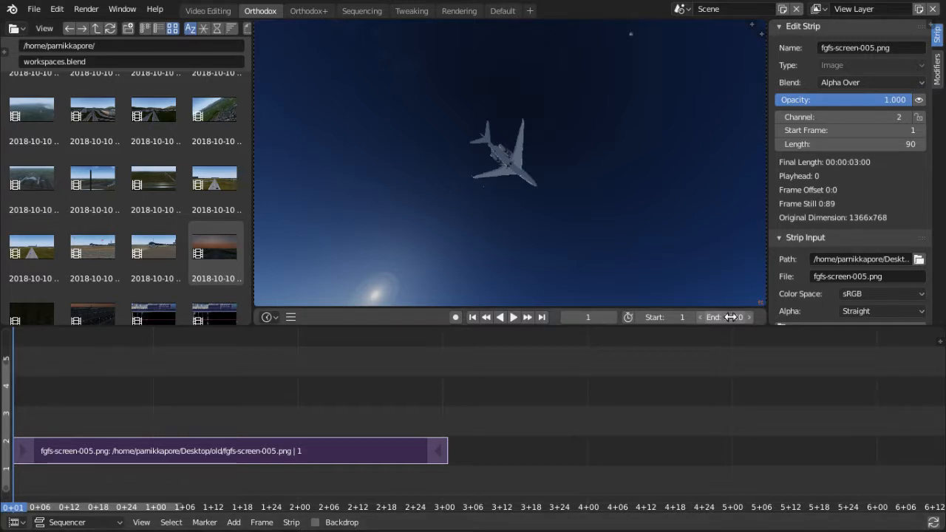
Scrub the playhead before the start of the image strip, return it to frame 1 and look over the strip's properties.
left_click_drag(588, 317, 569, 317)
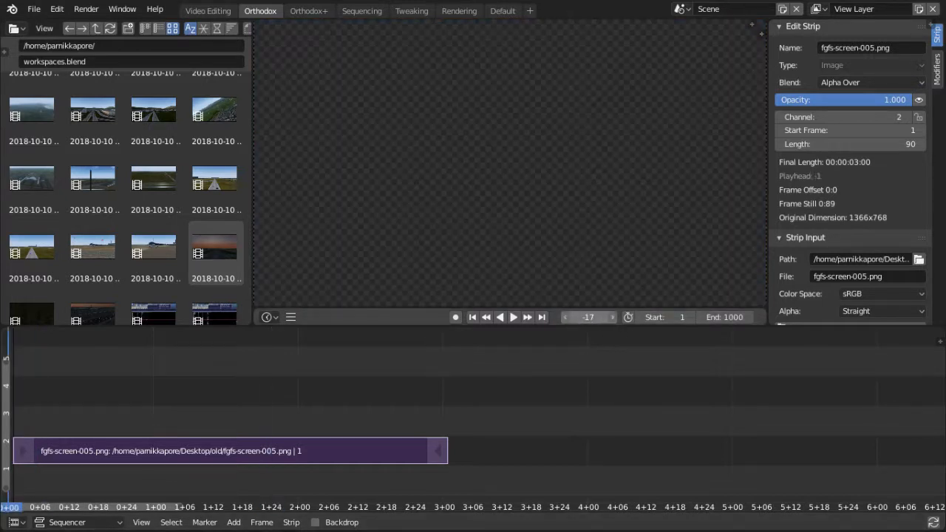
left_click(473, 317)
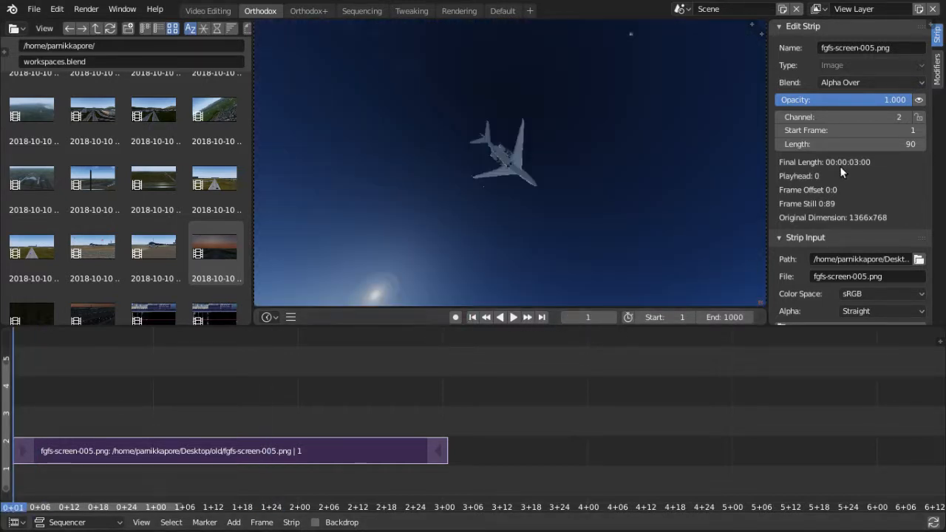
scroll(863, 212, "down", 2)
scroll(862, 209, "down", 3)
scroll(863, 212, "up", 5)
Add Avenza - Never Sober.mp3 from the BassThumpers music folder to channel 1 at frame 1 and draw its waveform.
left_click(84, 28)
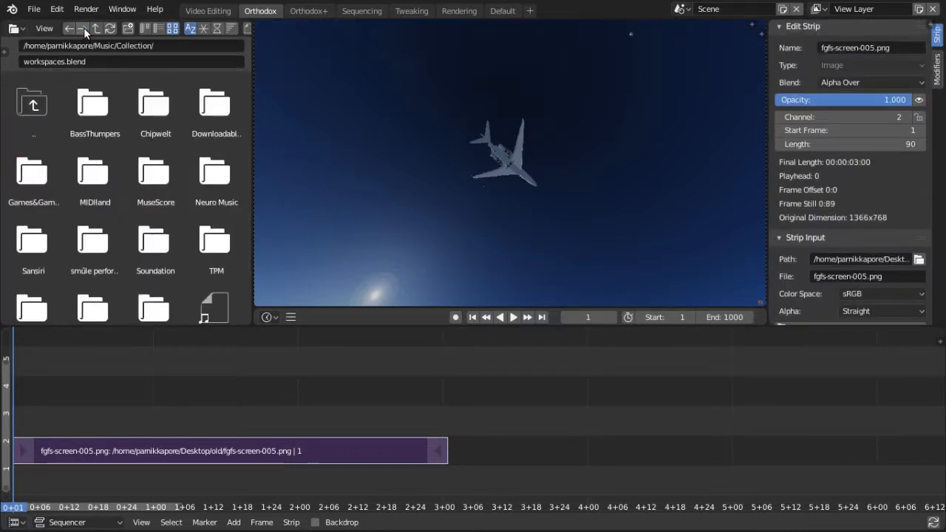
left_click(84, 28)
left_click(145, 28)
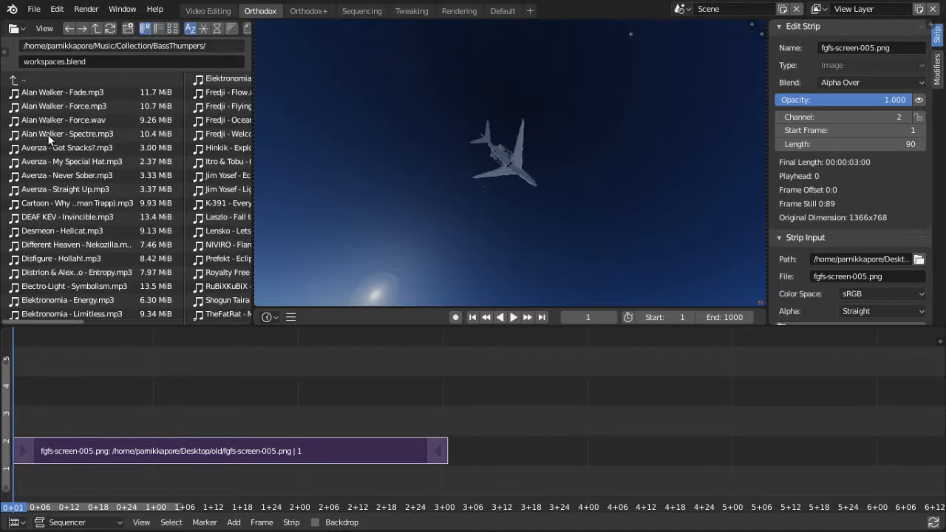
left_click_drag(18, 179, 48, 473)
left_click(847, 311)
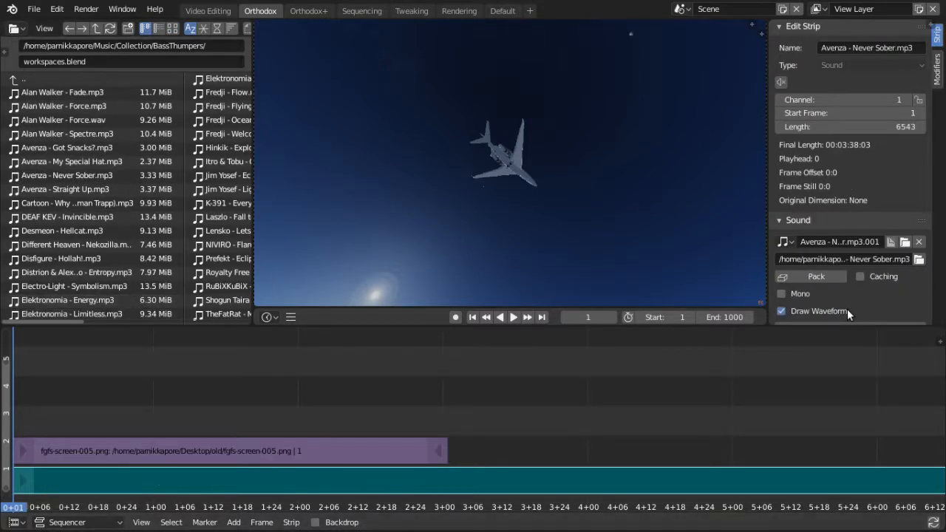
Play the sequence from the first frame to preview the music under the image, and scrub through the timeline.
key("space")
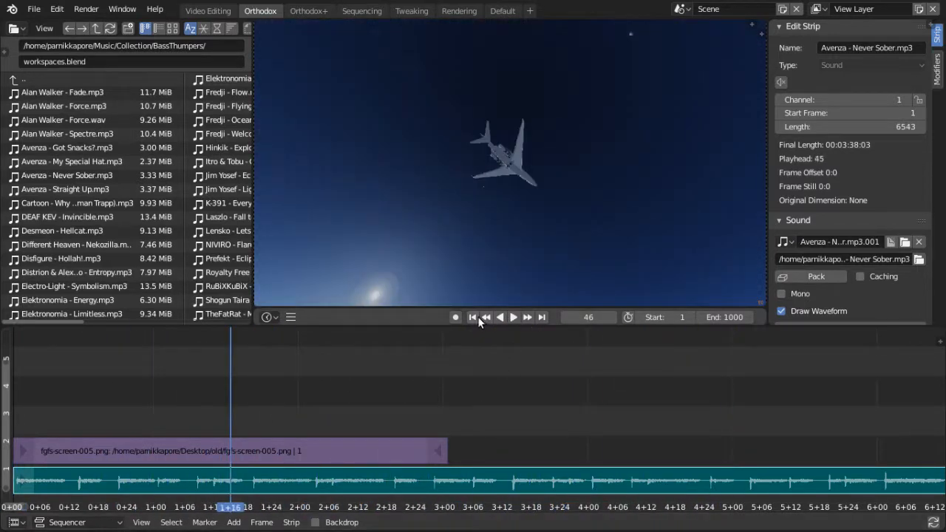
left_click(474, 317)
left_click(514, 316)
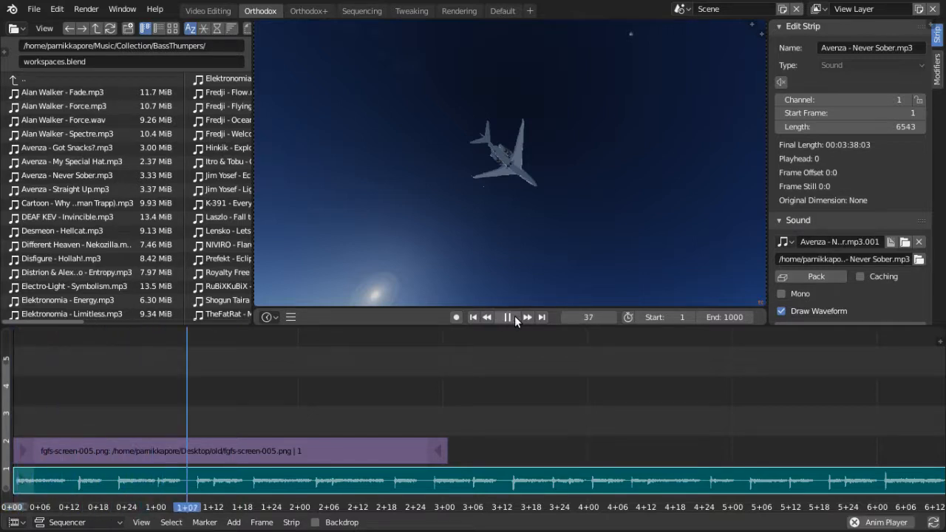
left_click(514, 316)
left_click_drag(489, 411, 931, 449)
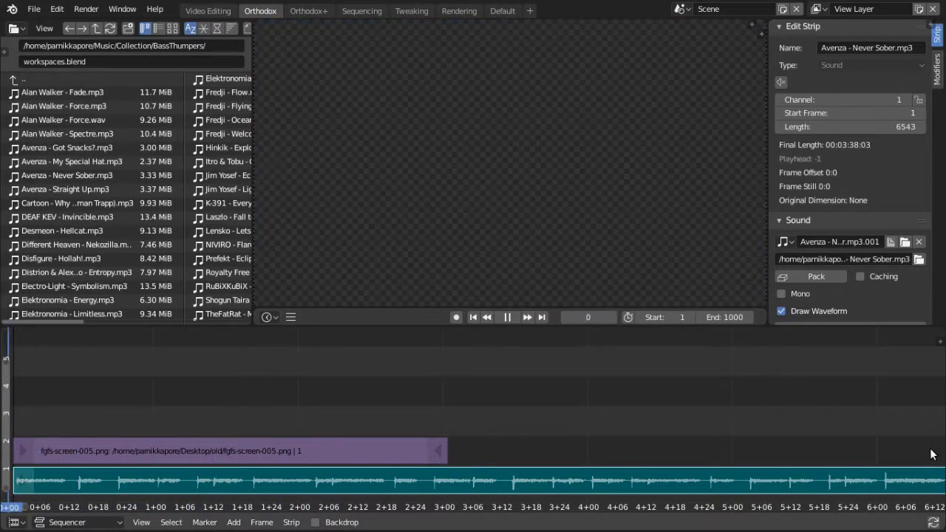
Delete the fgfs-screen-005.png image strip from channel 2.
left_click(12, 456)
left_click(40, 452)
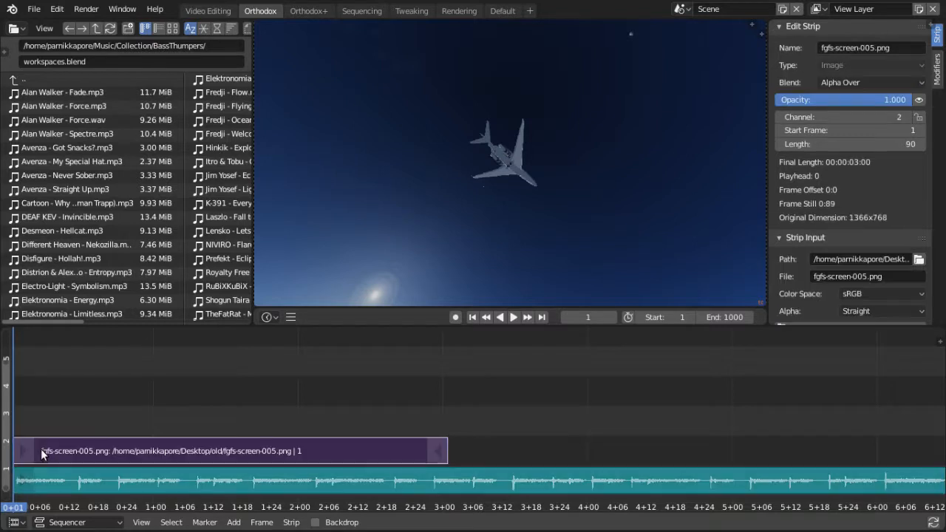
key("Delete")
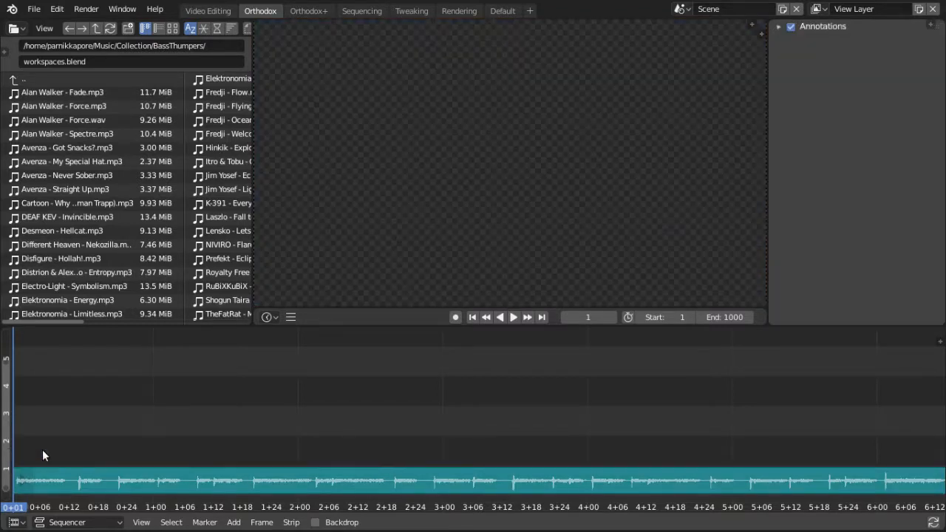
left_click(74, 29)
left_click(69, 28)
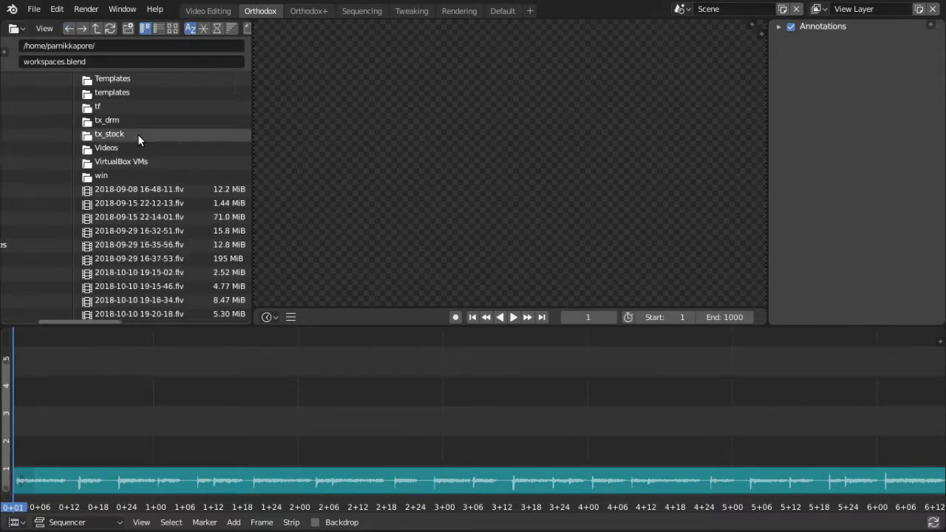
scroll(137, 134, "down", 5)
left_click(172, 29)
scroll(215, 171, "down", 6)
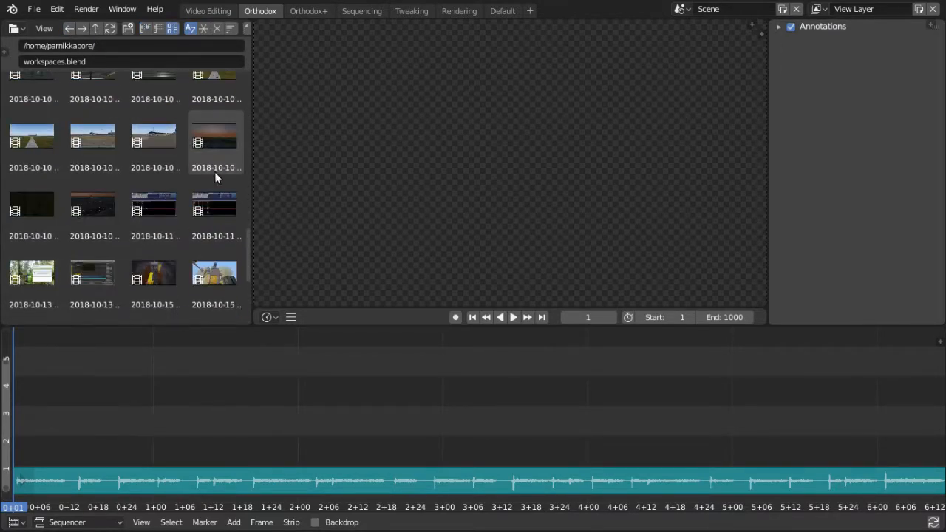
scroll(126, 238, "down", 3)
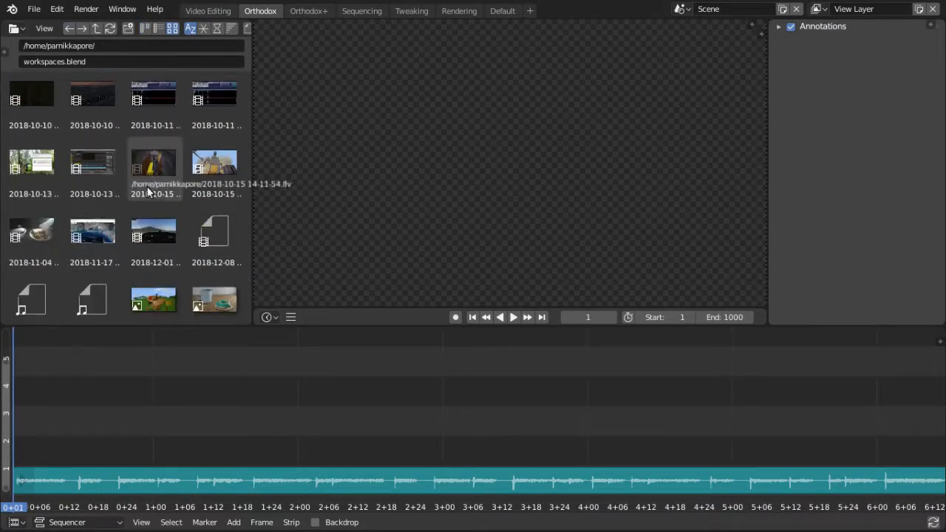
left_click_drag(153, 162, 62, 441)
left_click_drag(83, 368, 176, 362)
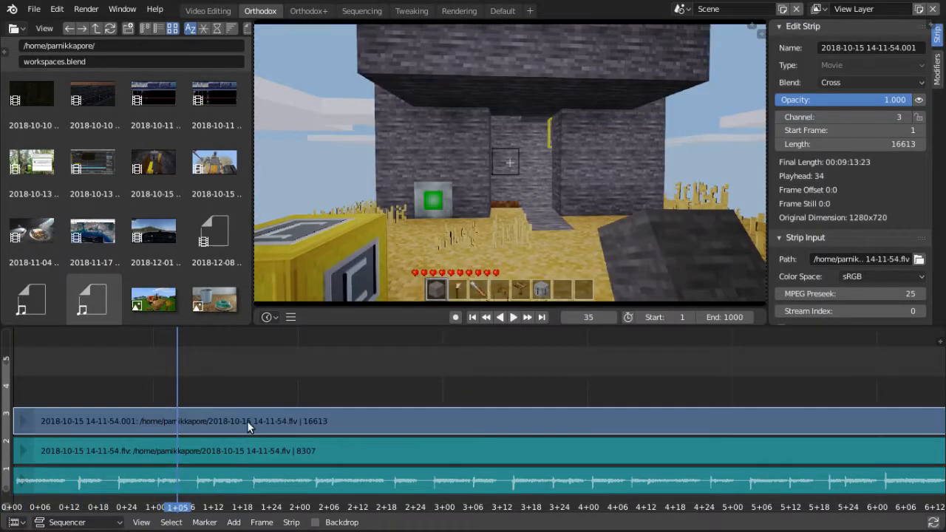
left_click(258, 448)
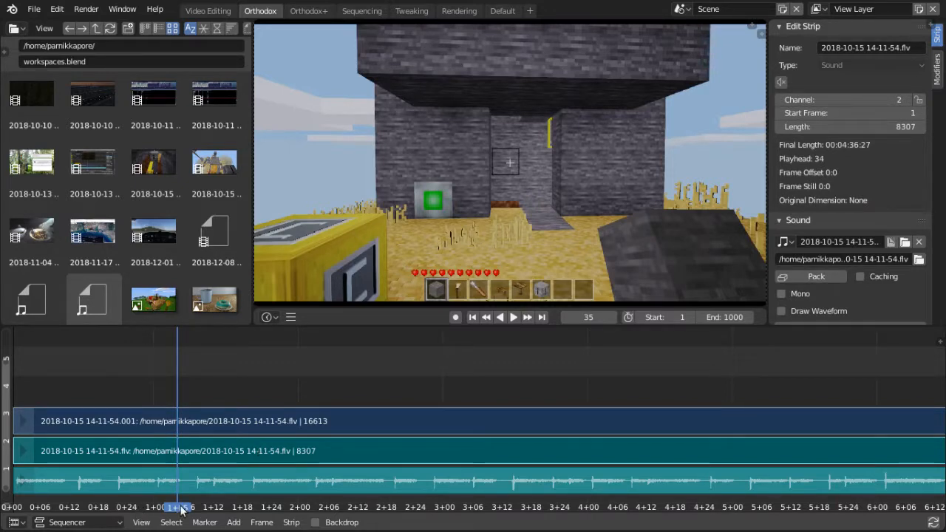
left_click(292, 522)
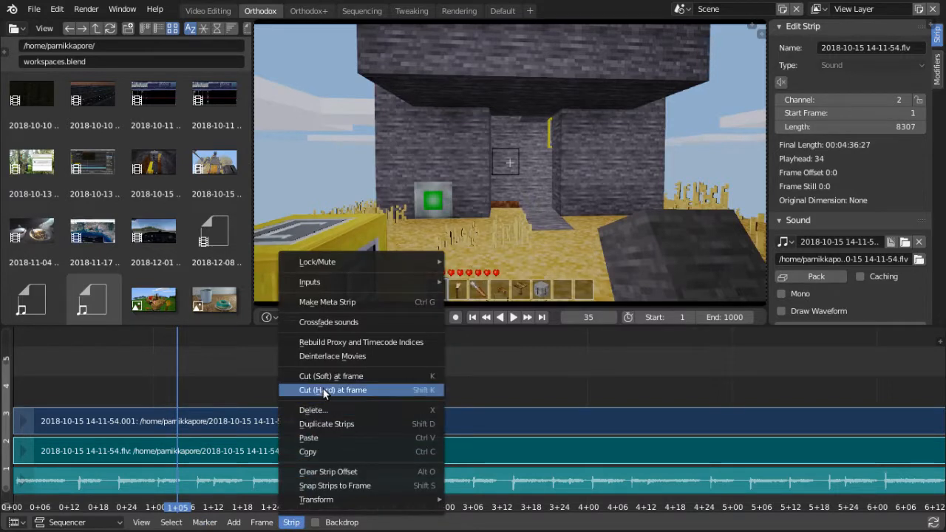
left_click(354, 302)
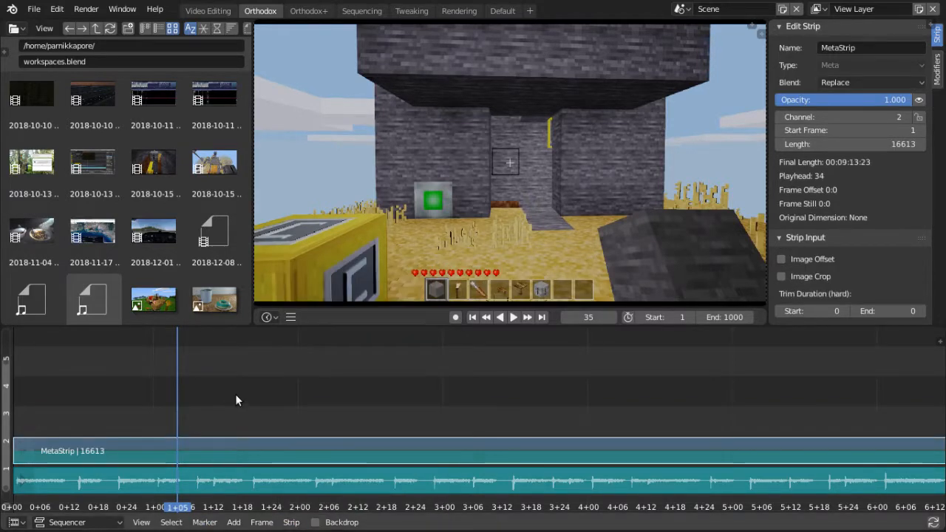
Play the grouped video with the music and scrub the playhead to frame 116.
key("space")
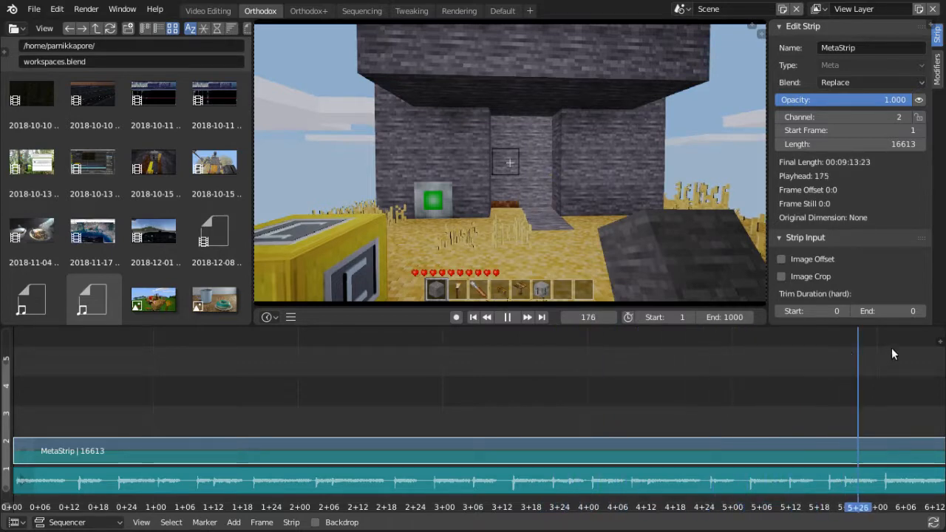
left_click_drag(598, 395, 568, 399)
key("space")
Set the volume of the Avenza - Never Sober.mp3 strip to 0.15.
left_click(663, 475)
scroll(822, 163, "down", 3)
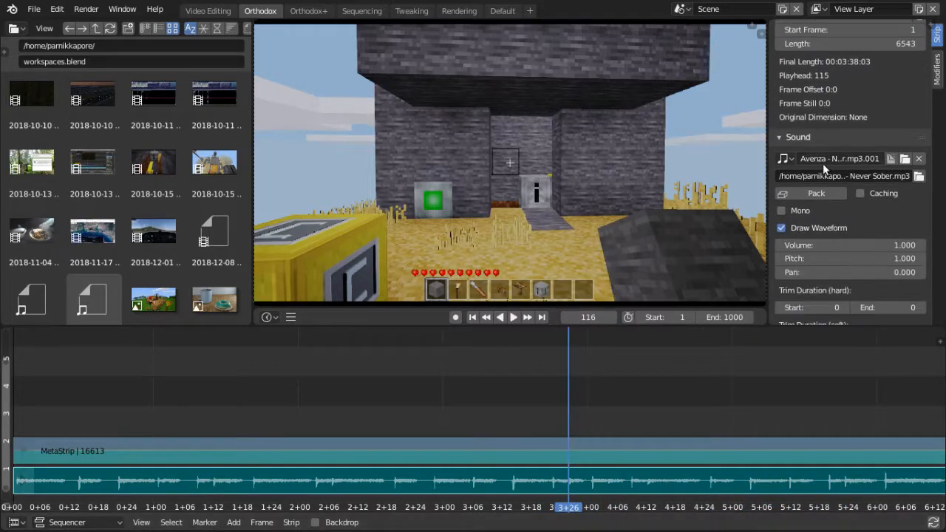
left_click(883, 256)
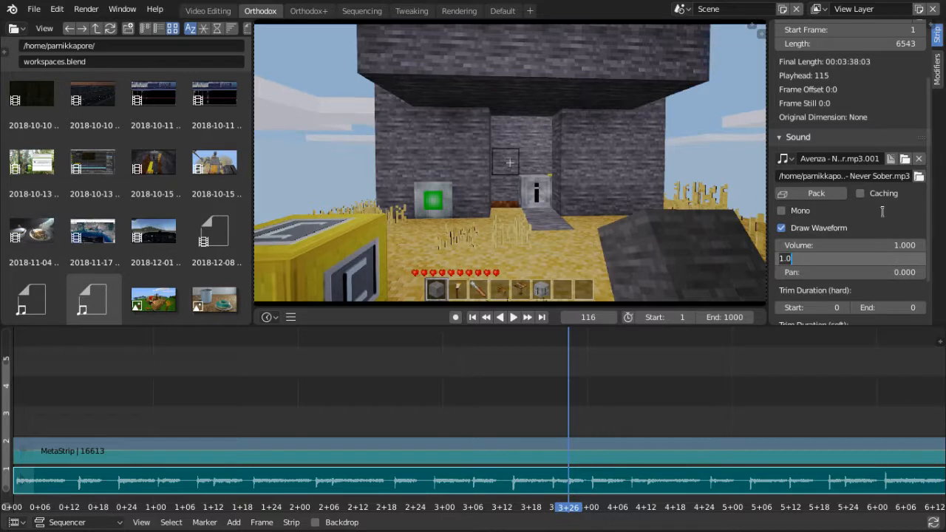
left_click(881, 245)
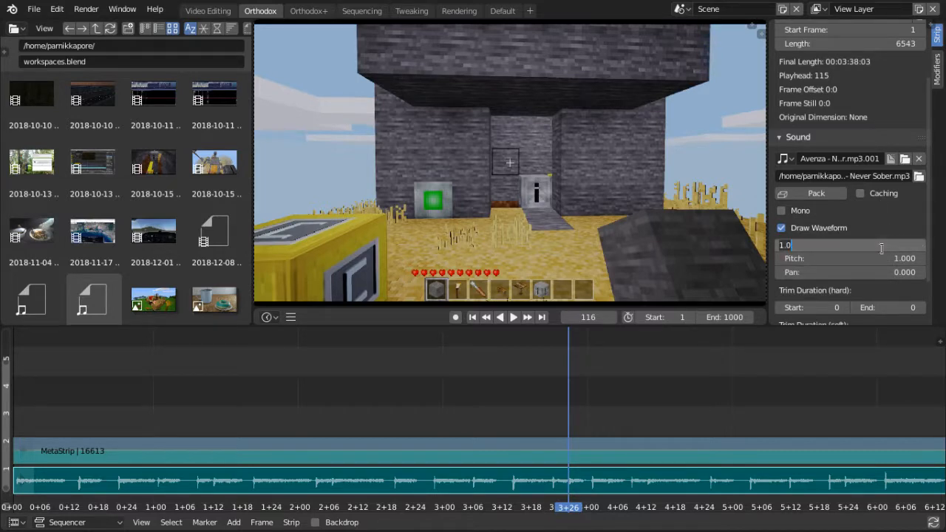
type("0.15")
key("Return")
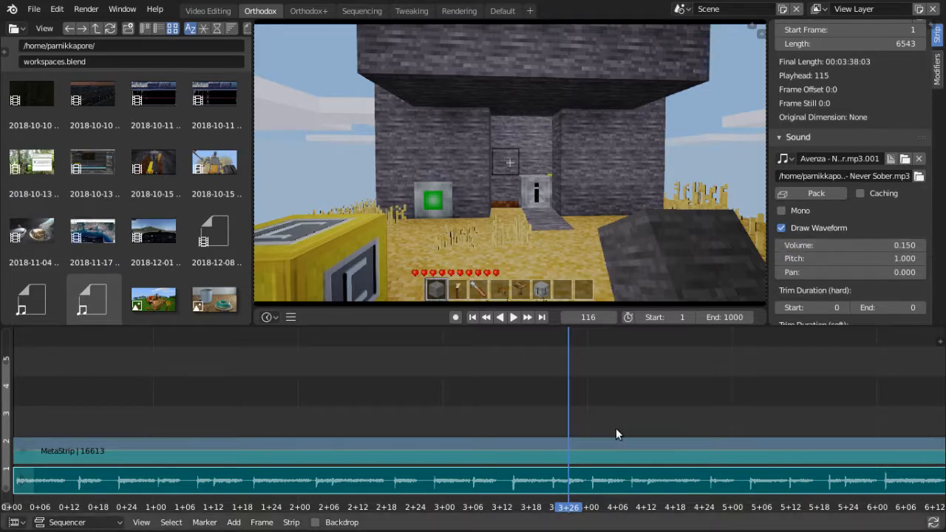
Set the scene's end frame to 16613 to match the length of the meta strip.
scroll(682, 412, "down", 5)
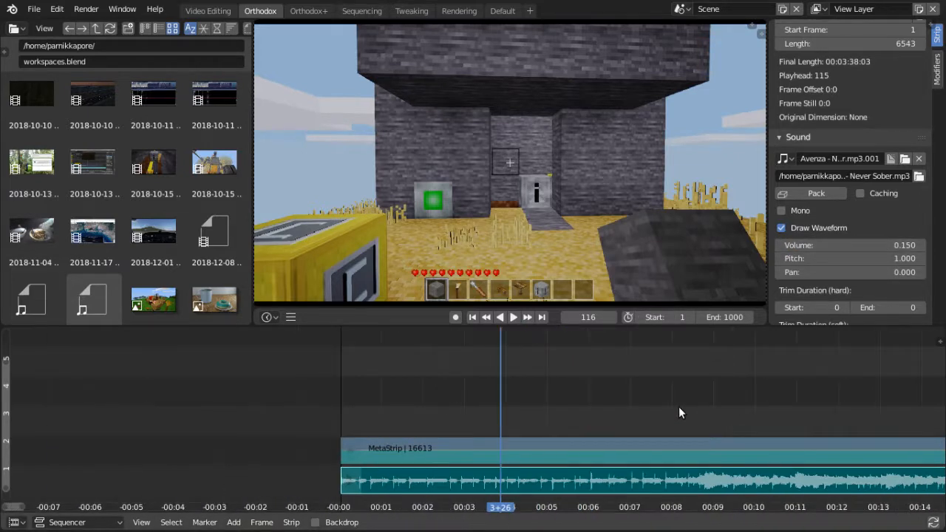
left_click(587, 453)
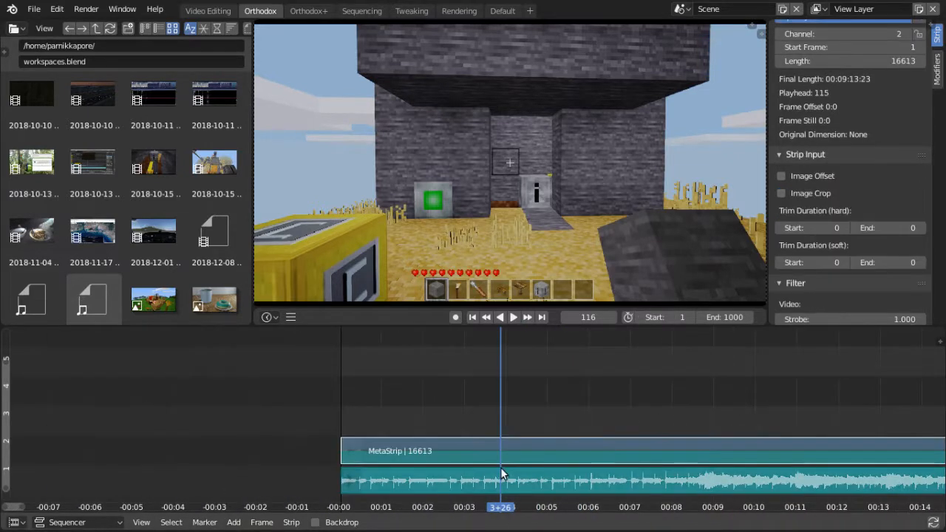
left_click(734, 317)
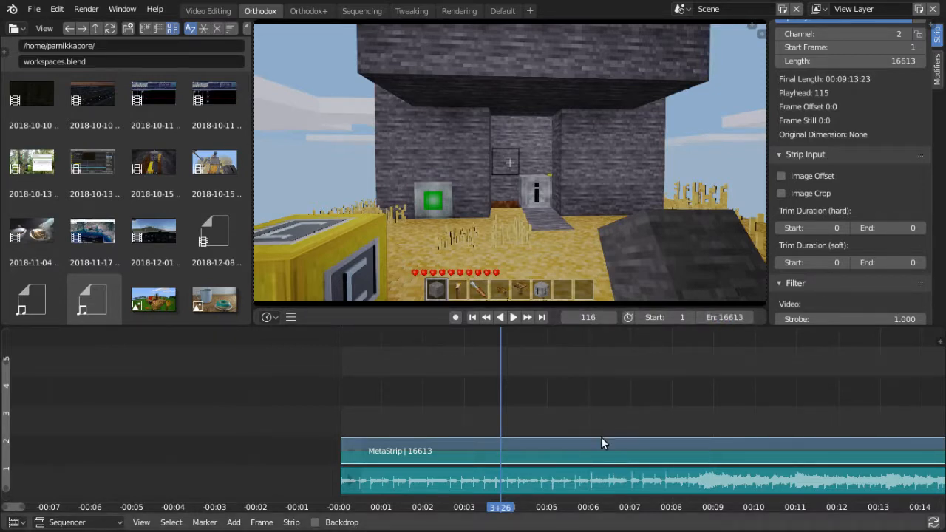
Open the meta strip for editing, draw the waveform of its sound strip and examine the audio along the timeline.
scroll(595, 413, "down", 1, "shift")
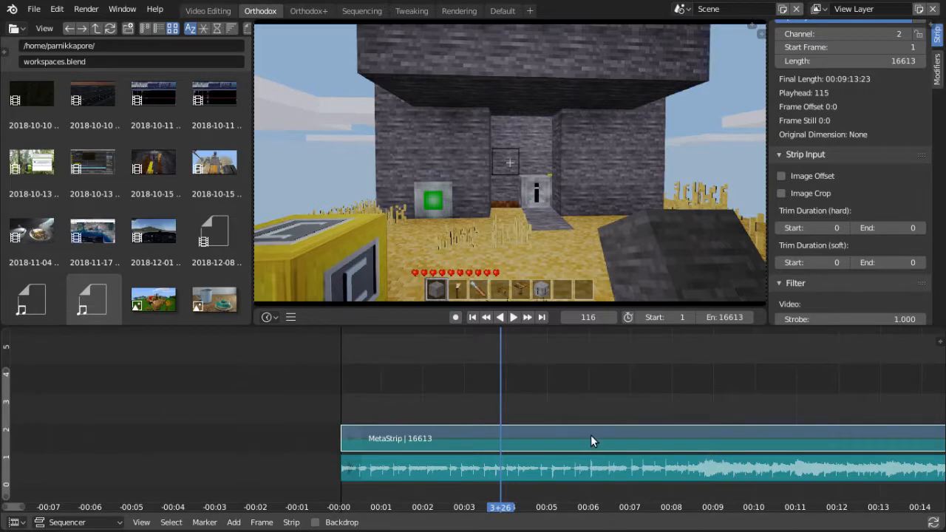
key("Tab")
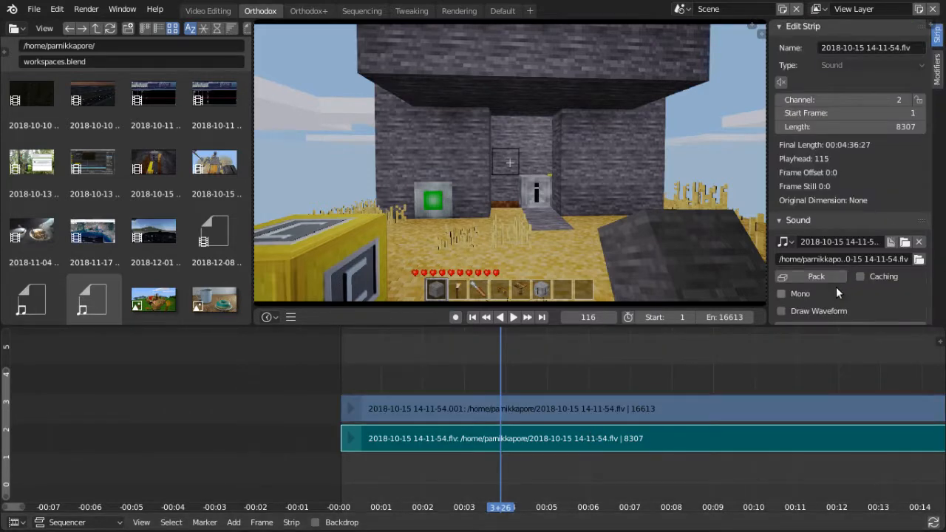
left_click(803, 312)
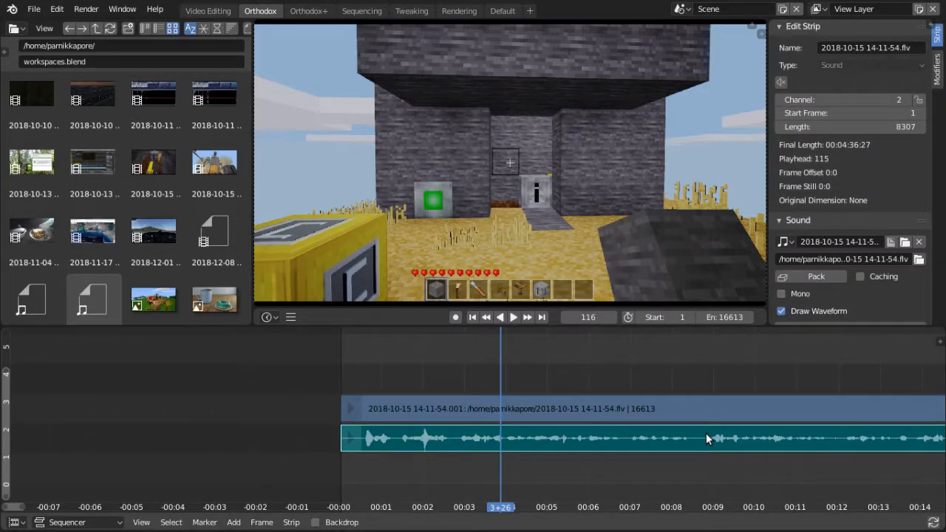
scroll(855, 211, "down", 5)
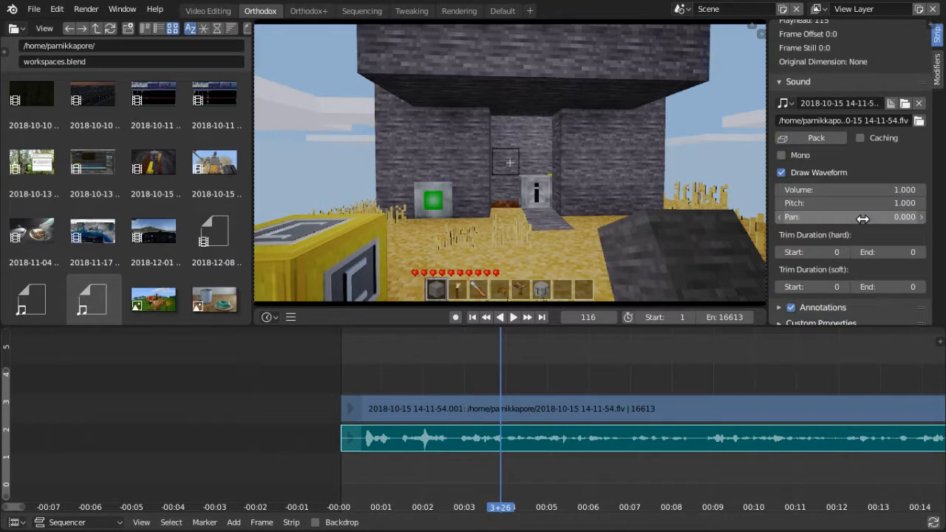
scroll(680, 399, "right", 10, "ctrl")
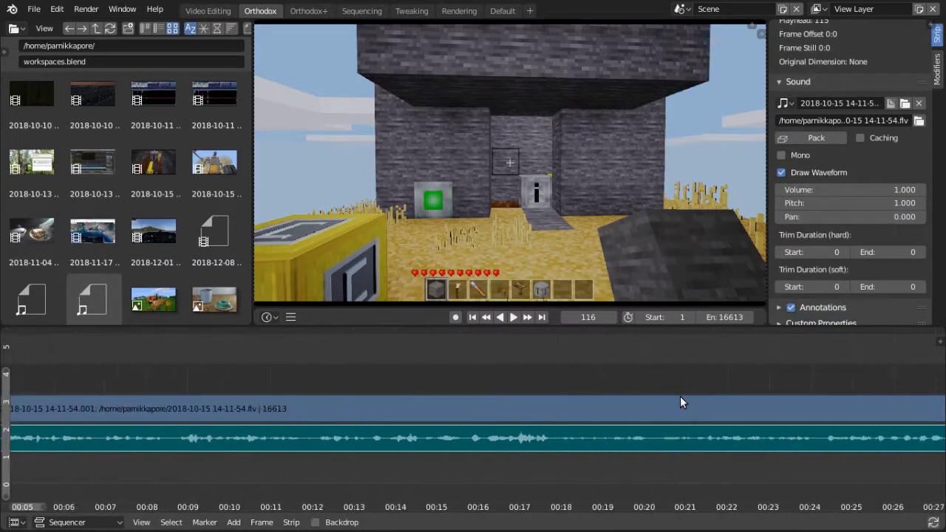
Set the volume of the gameplay sound strip to 3.000 and leave the meta strip.
scroll(681, 395, "right", 20, "ctrl")
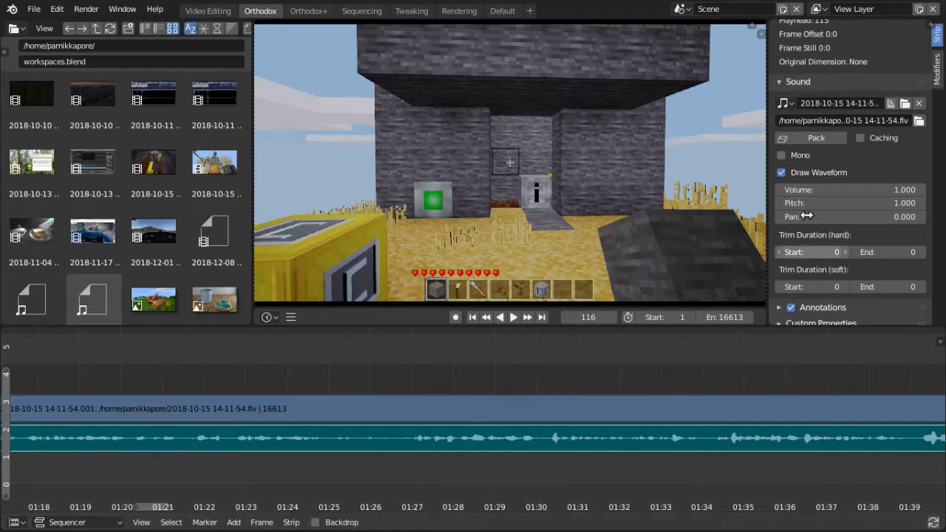
left_click(825, 187)
key("Return")
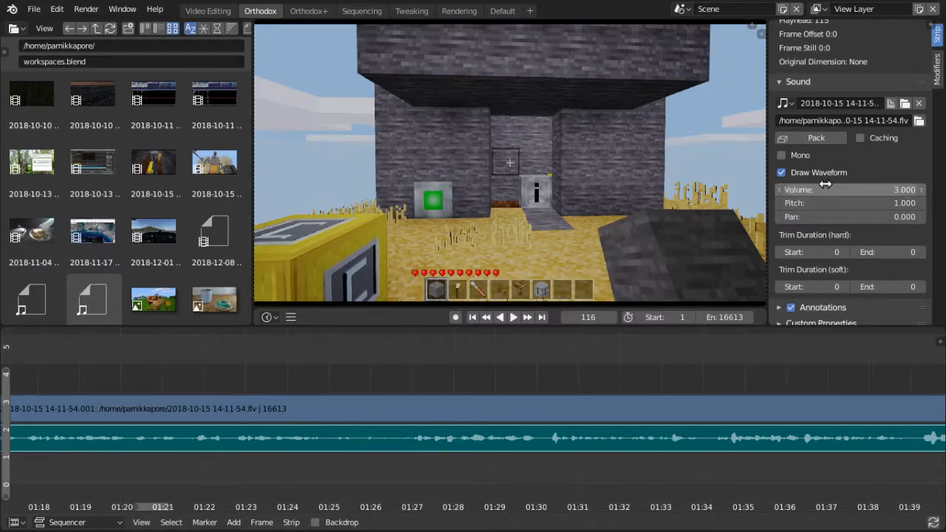
key("ctrl+g")
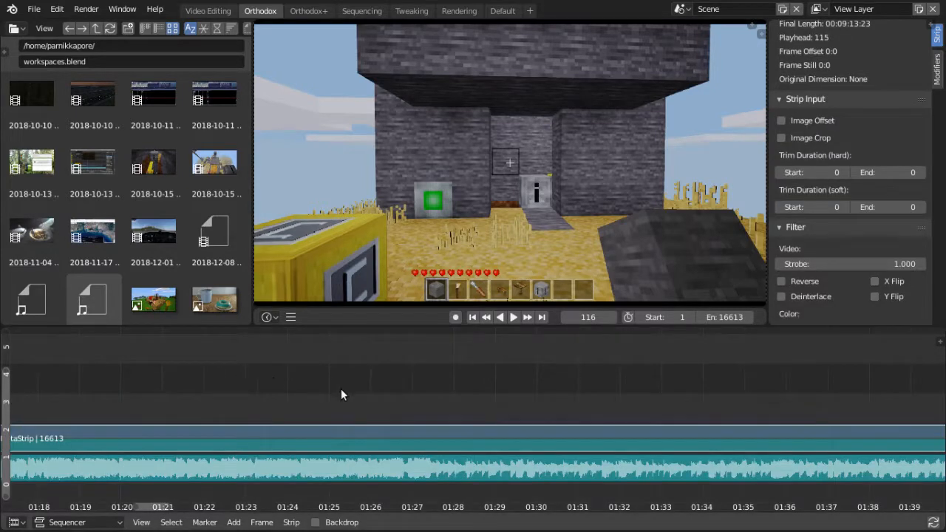
Examine the music waveform along the timeline, return to the scene's first frame and play the mix to check the loudness.
scroll(341, 389, "right", 8, "ctrl")
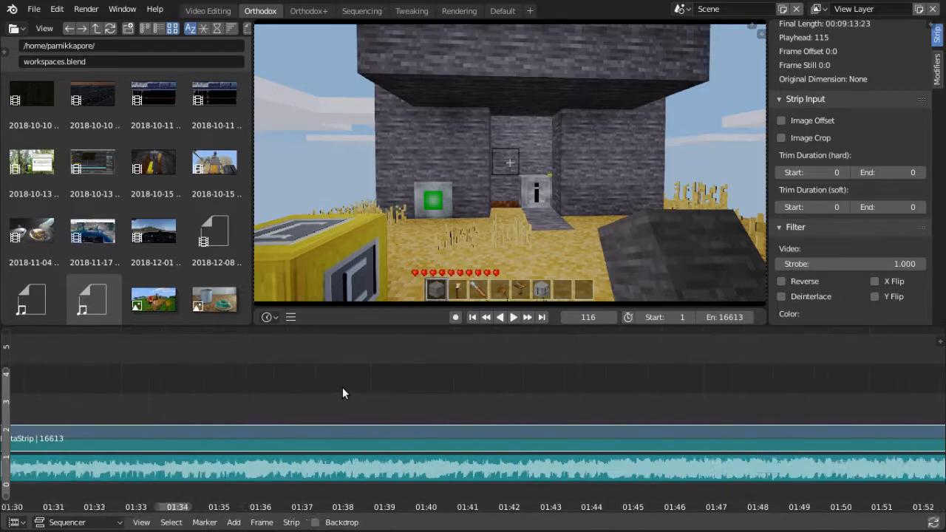
scroll(343, 393, "left", 14, "ctrl")
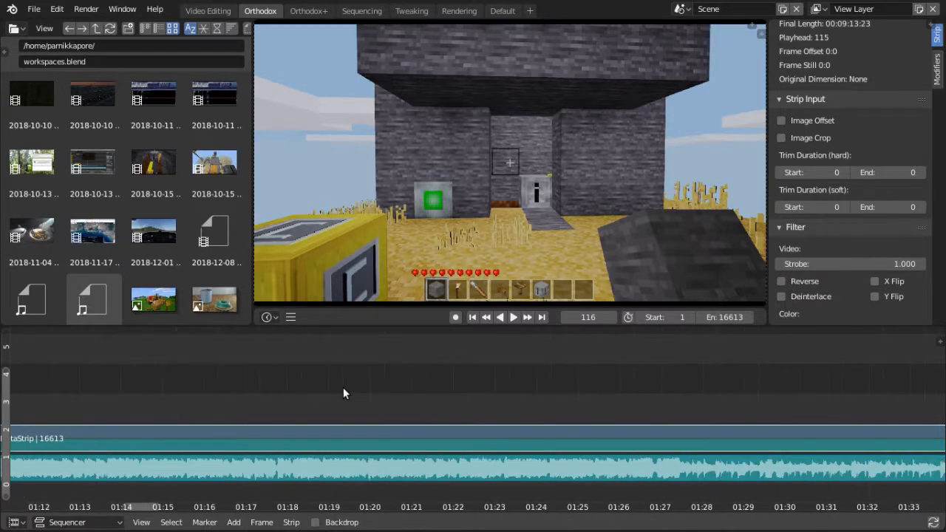
scroll(343, 389, "left", 13, "ctrl")
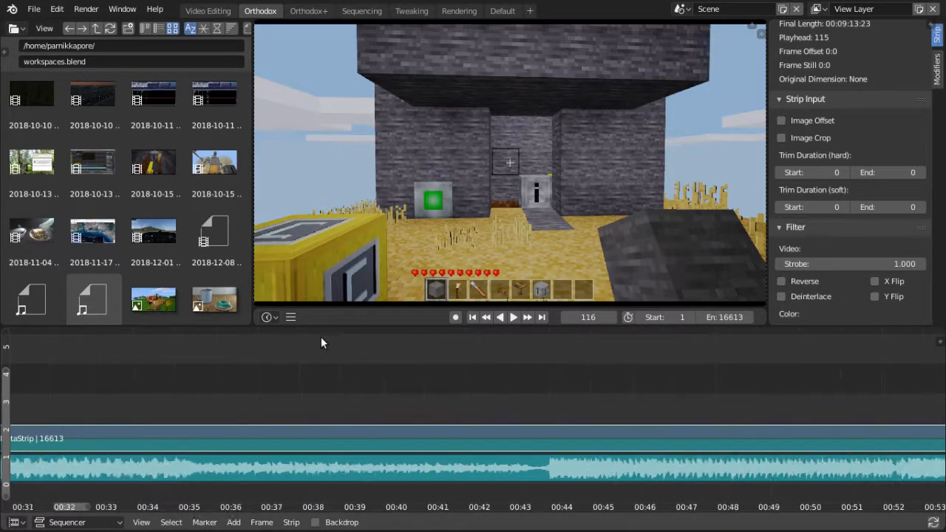
left_click(473, 317)
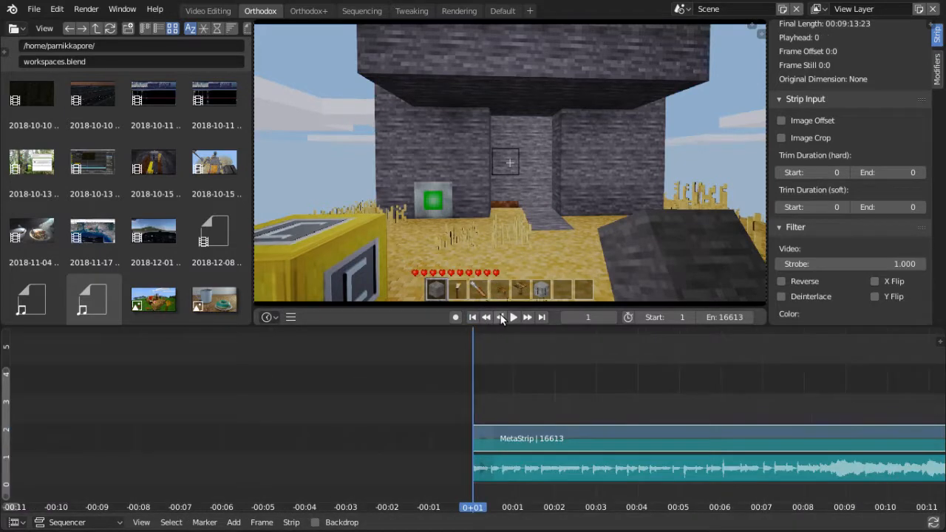
left_click(513, 317)
key("XF86AudioRaiseVolume")
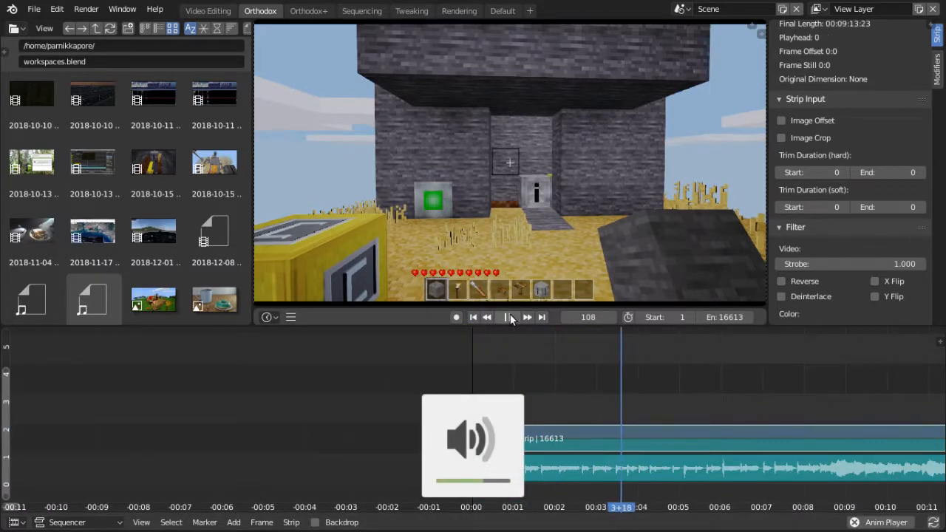
left_click(510, 317)
Scrub the playhead through the footage to frame 4168 to preview the gameplay against the music.
left_click_drag(530, 356, 931, 380)
scroll(805, 402, "down", 10)
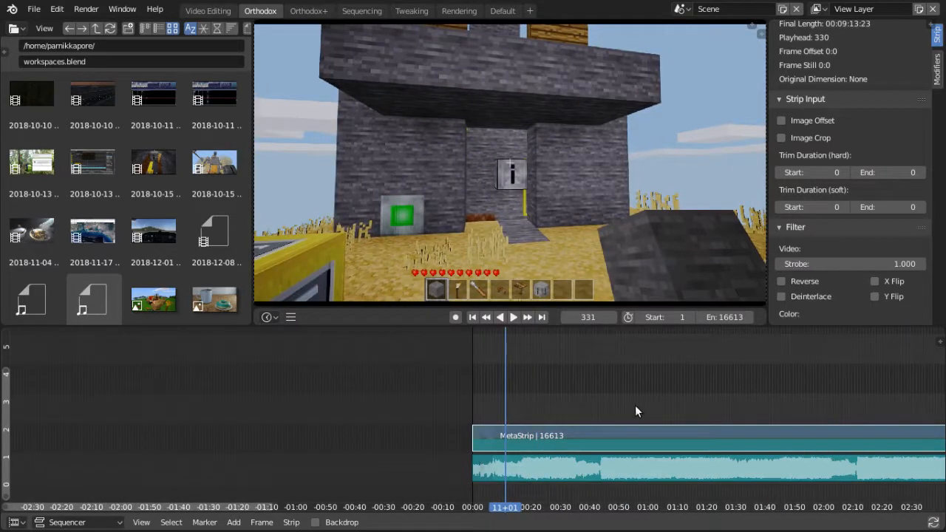
left_click_drag(698, 379, 880, 377)
scroll(821, 369, "up", 2)
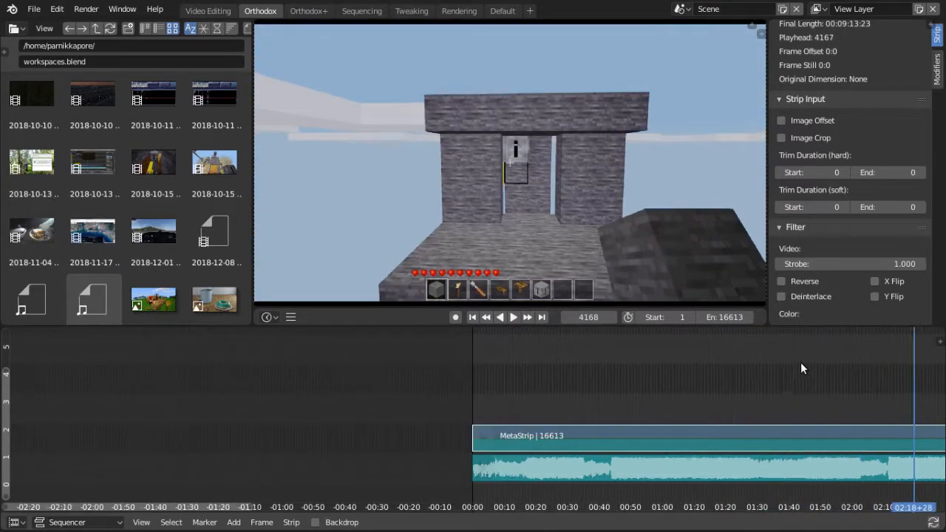
scroll(800, 363, "right", 6)
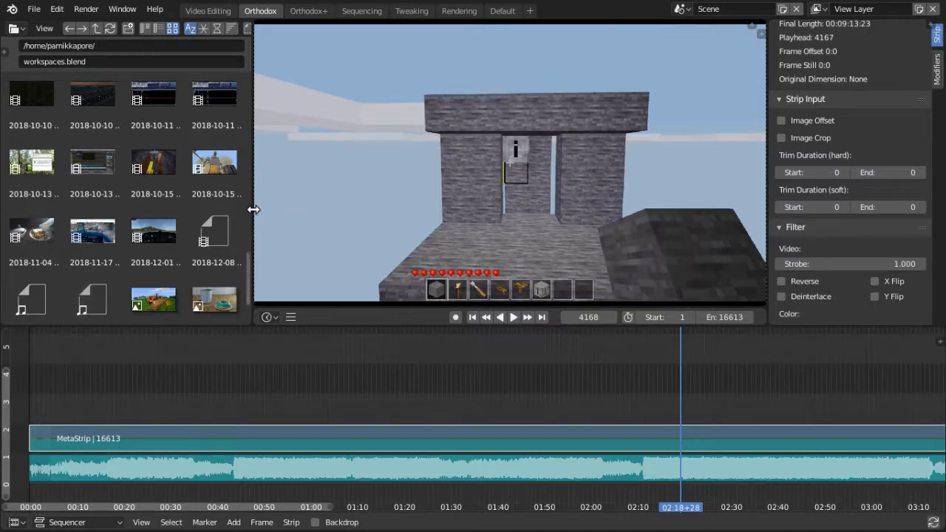
left_click_drag(253, 210, 243, 219)
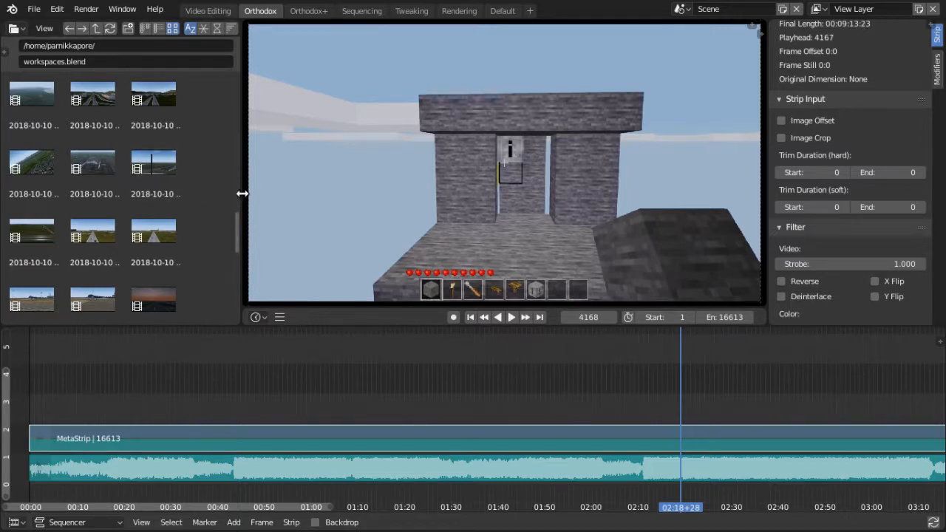
left_click_drag(243, 193, 254, 193)
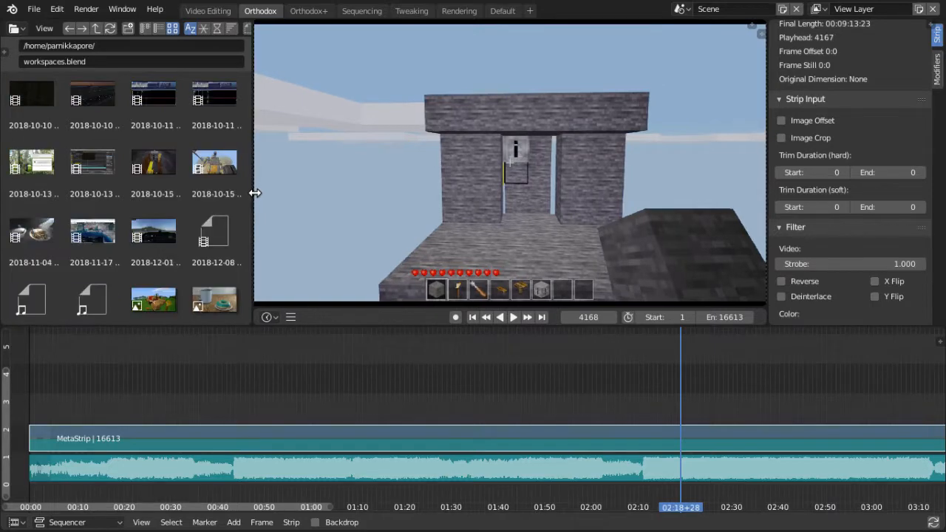
Play the video from a few points near two minutes and scrub back to frame 2148.
left_click(657, 373)
key("space")
left_click(672, 376)
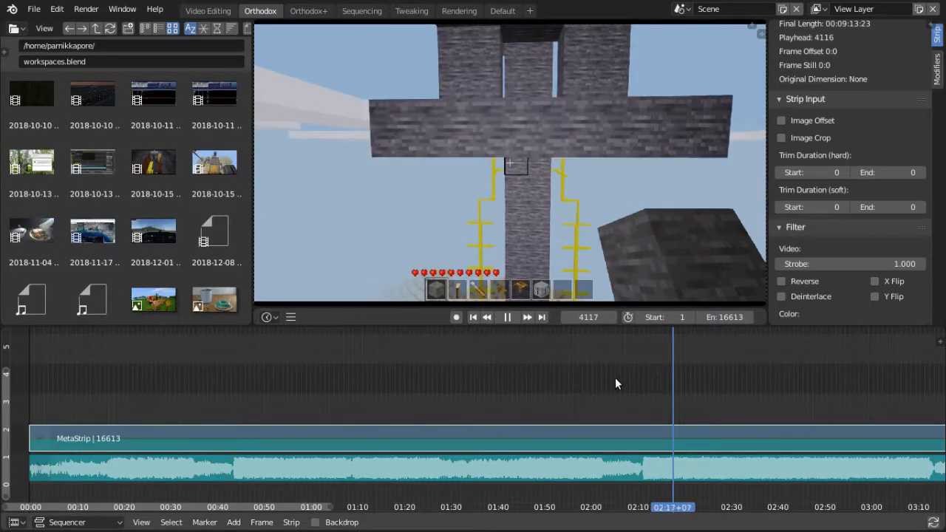
left_click_drag(615, 384, 365, 403)
Turn off Audio Scrubbing in the playback settings and test playback from around frame 2520.
left_click(290, 318)
mouse_move(337, 334)
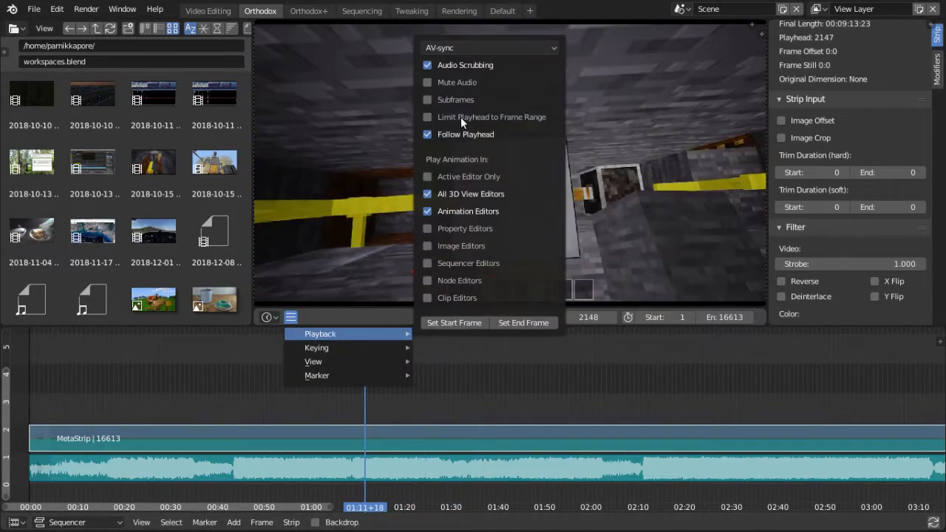
left_click(437, 66)
left_click(423, 419)
key("space")
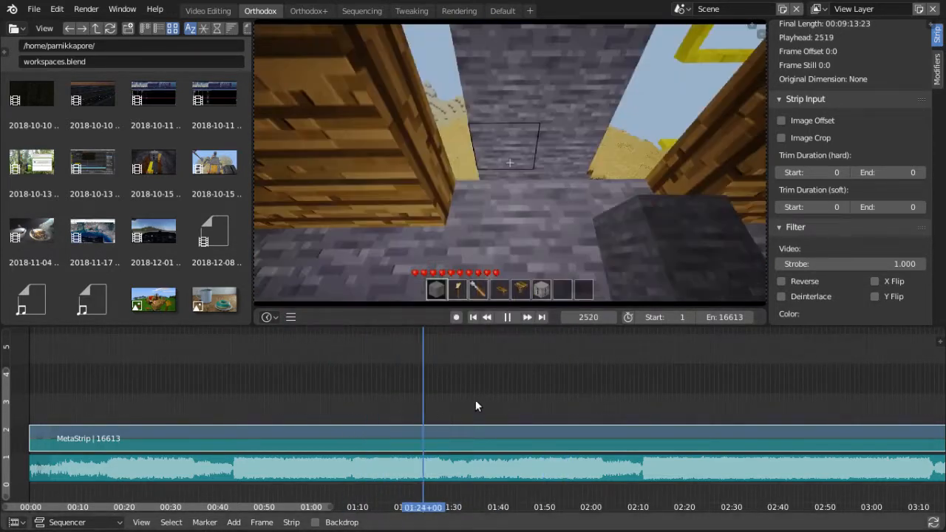
key("space")
Turn Audio Scrubbing back on in the playback settings.
left_click(291, 317)
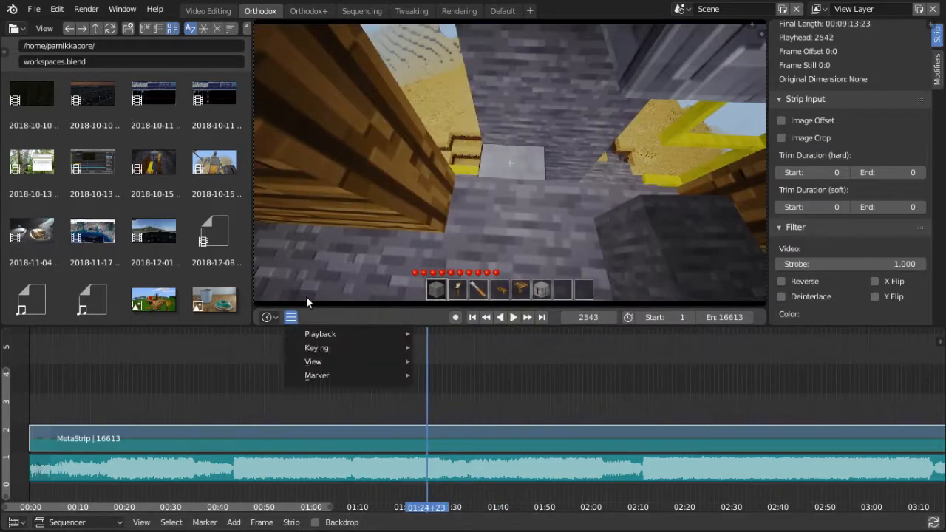
left_click(290, 318)
mouse_move(339, 329)
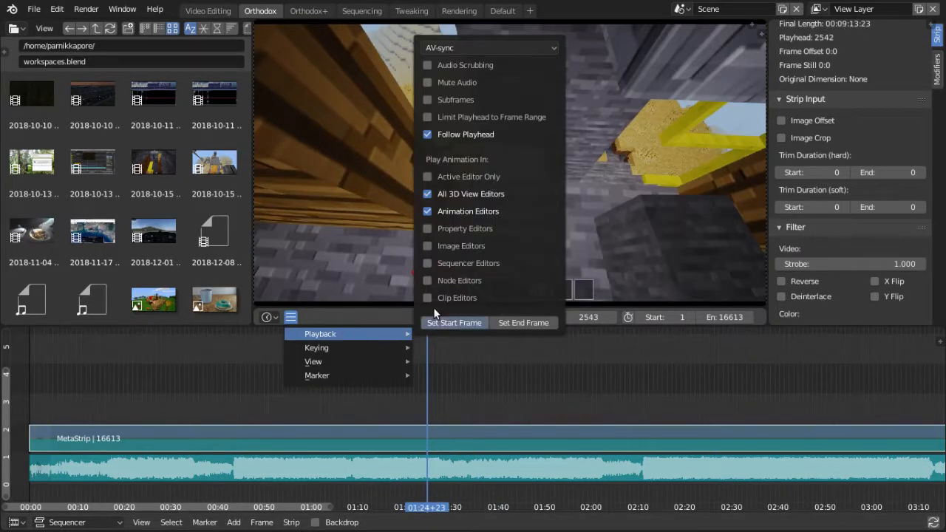
left_click(457, 65)
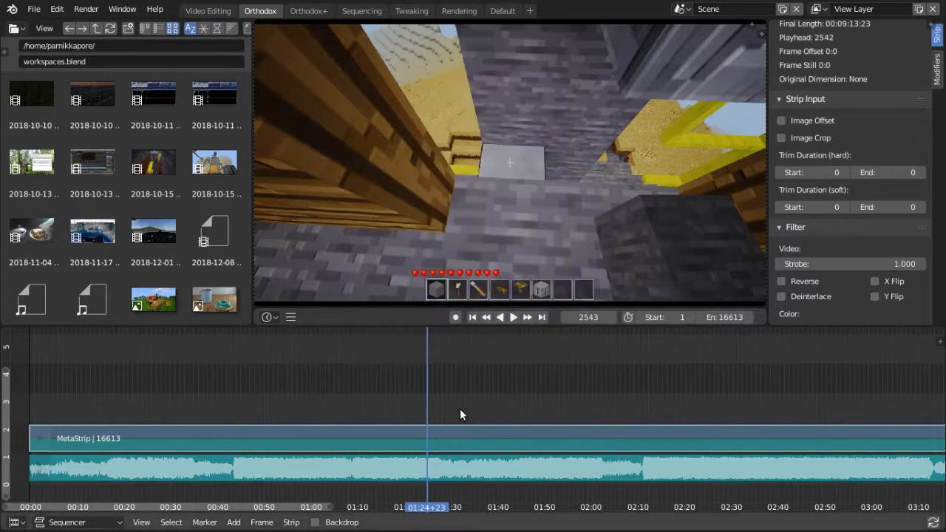
Scrub the playhead to frame 3128 and split the meta strip there.
key("space")
left_click(323, 403)
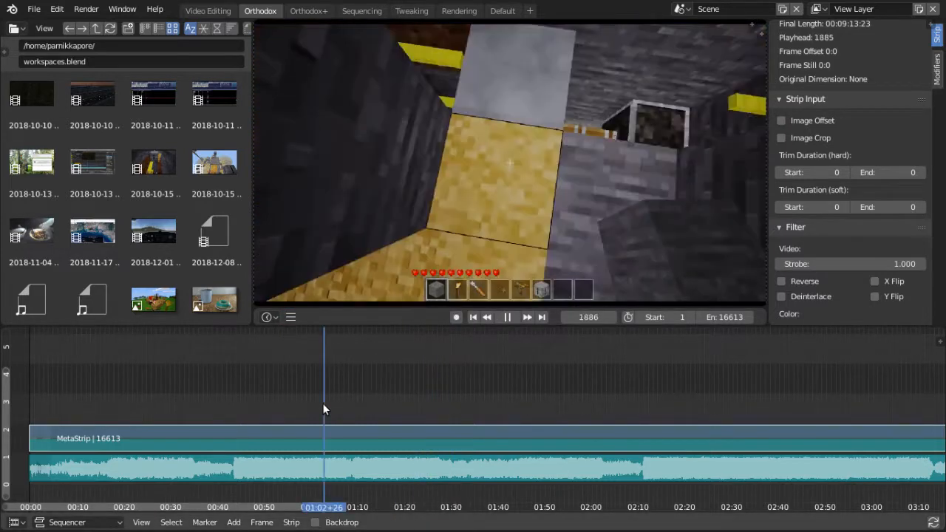
left_click_drag(294, 374, 517, 359)
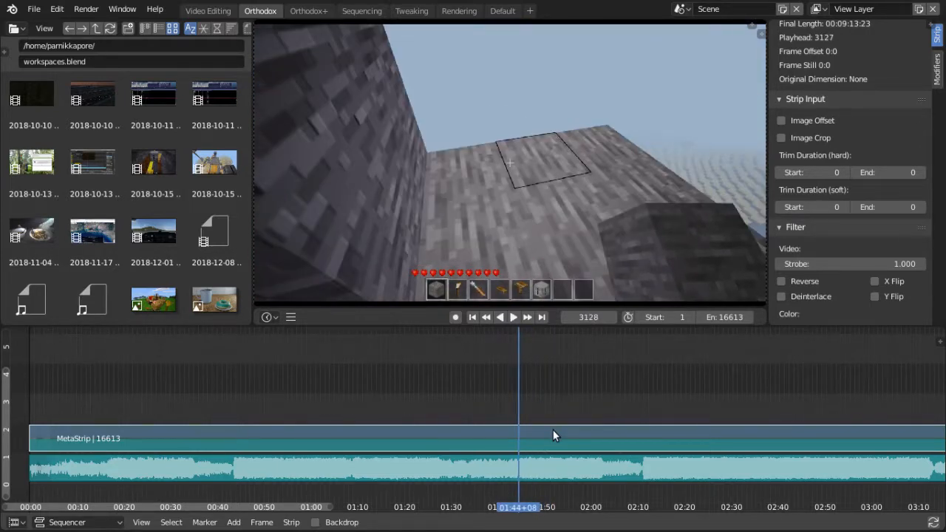
key("k")
Play ahead to frame 6112 and split the remaining part of the meta strip at that frame.
key("space")
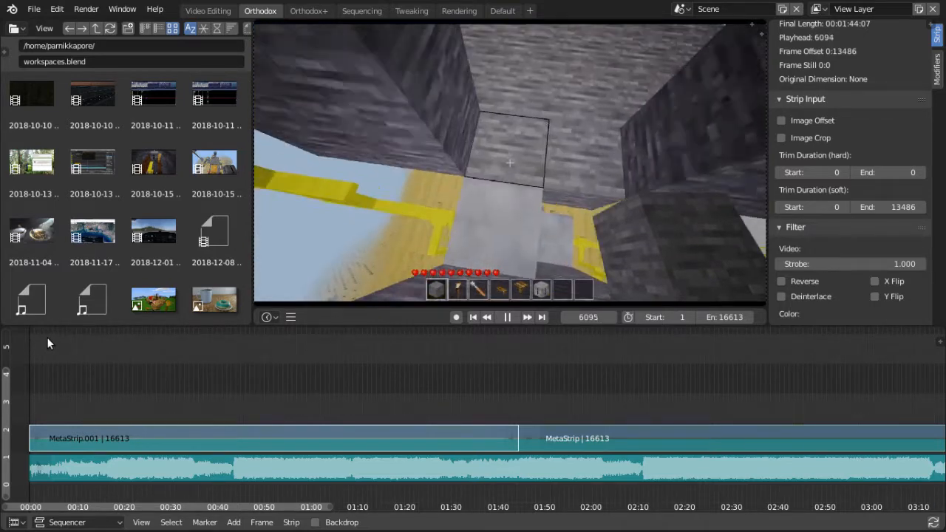
key("space")
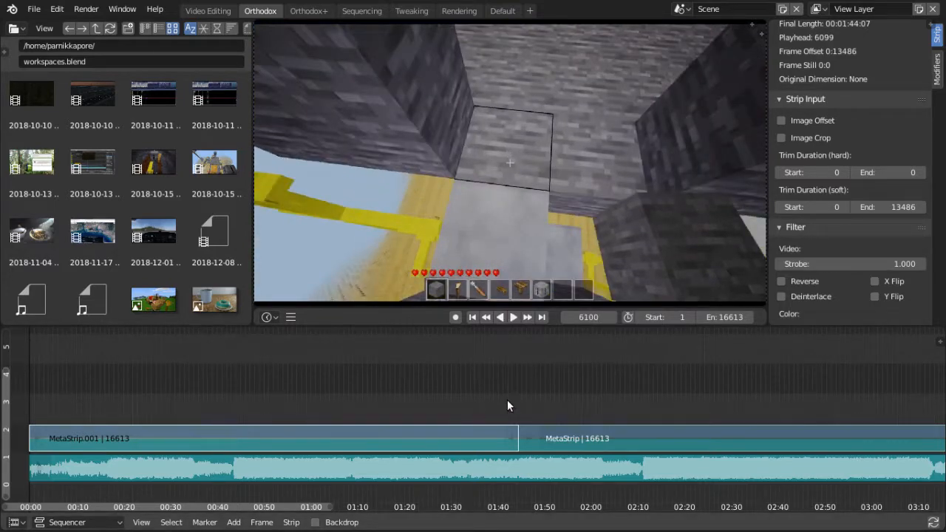
left_click(513, 317)
left_click(513, 317)
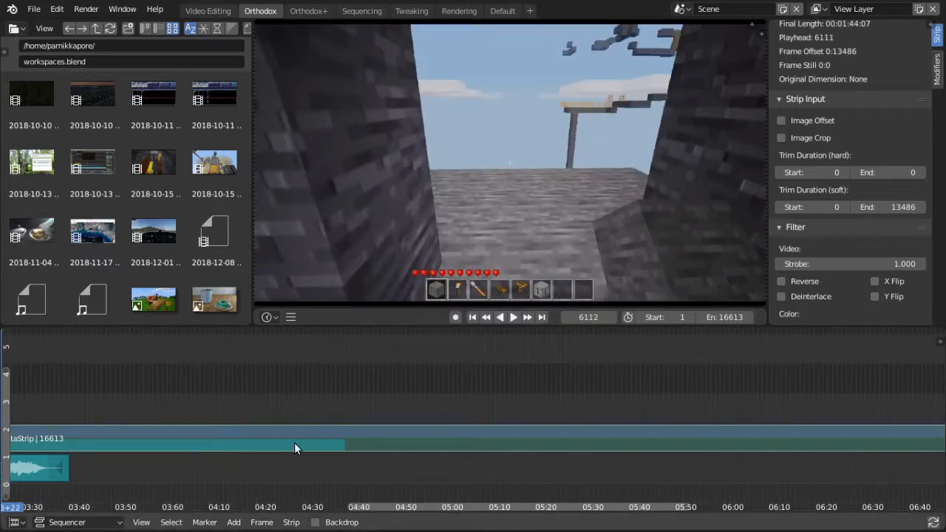
left_click_drag(432, 510, 319, 510)
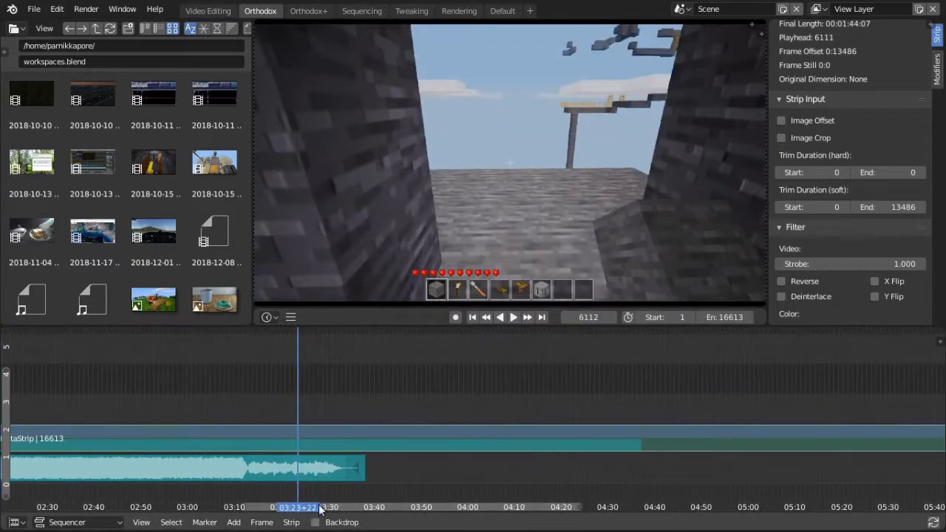
key("k")
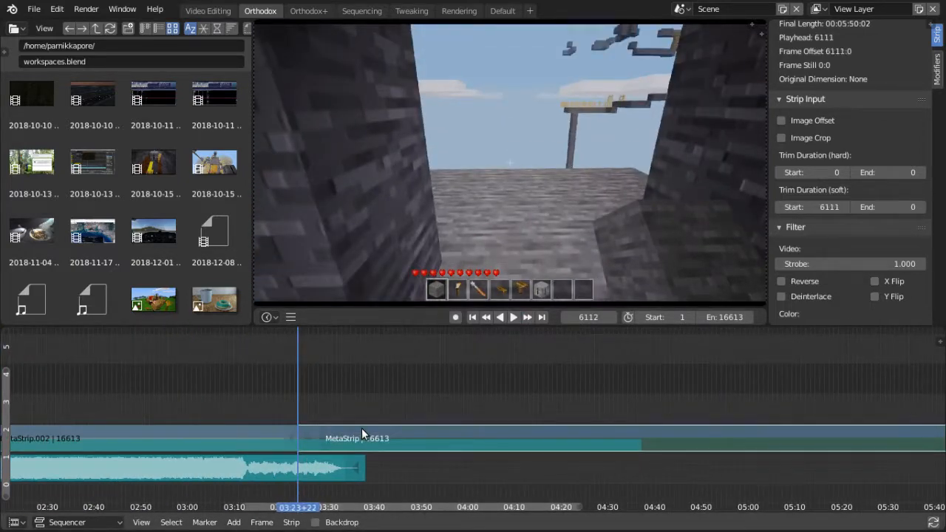
Delete the middle meta strip piece and move the last piece on channel 2 directly against the end of the first.
left_click(208, 426)
key("Delete")
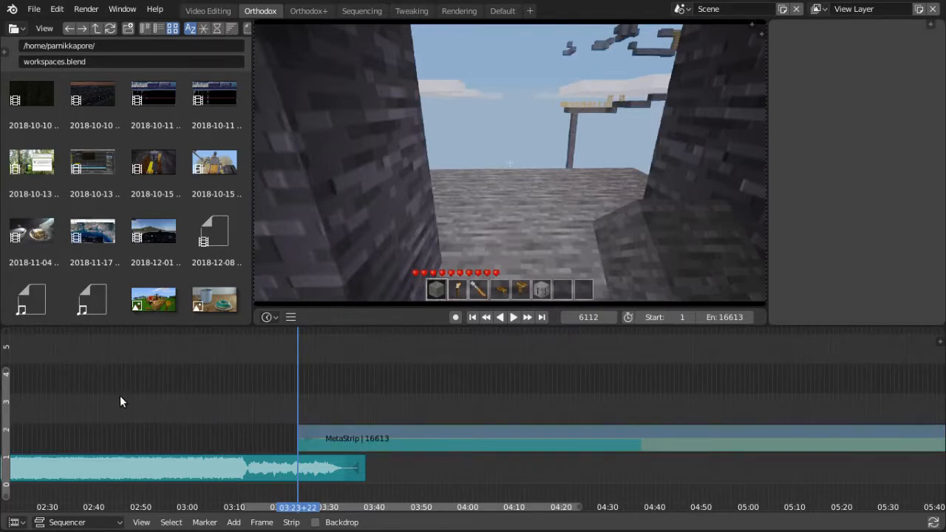
scroll(120, 401, "down", 3)
left_click(505, 431)
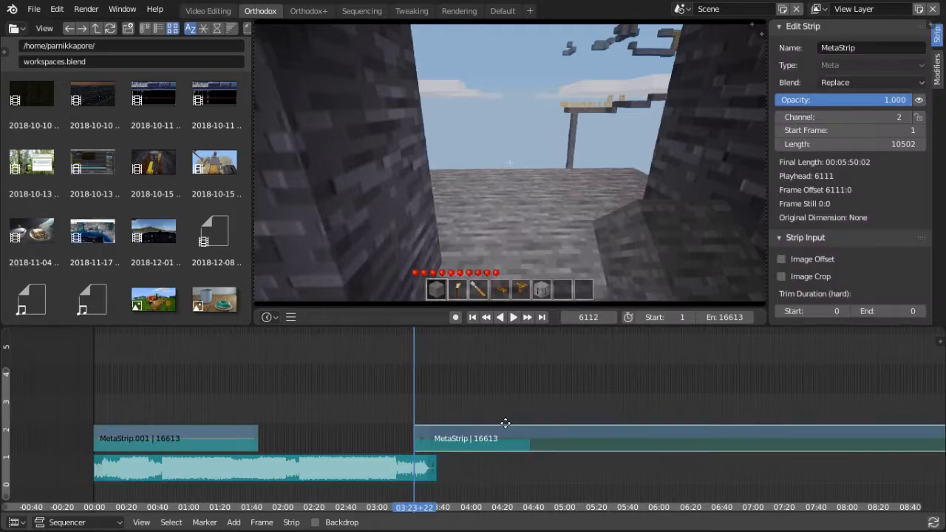
key("g")
left_click(275, 441)
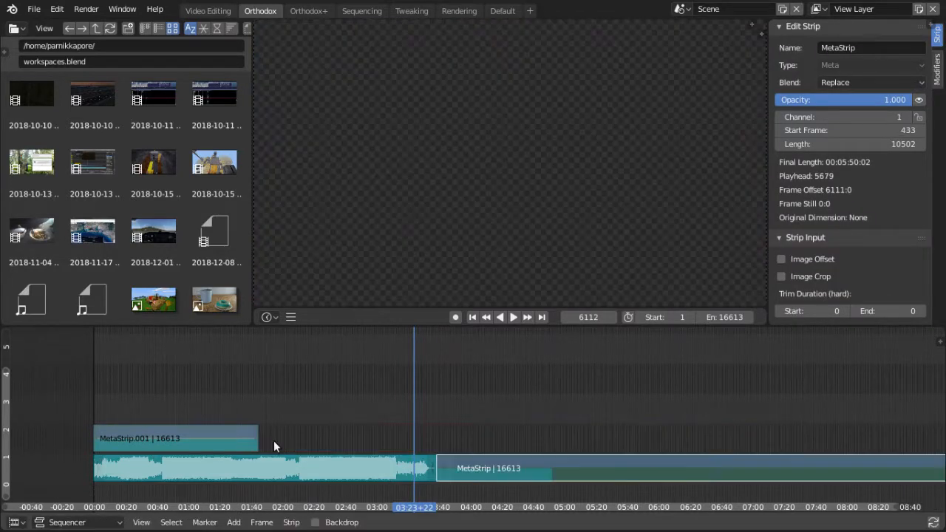
key("g")
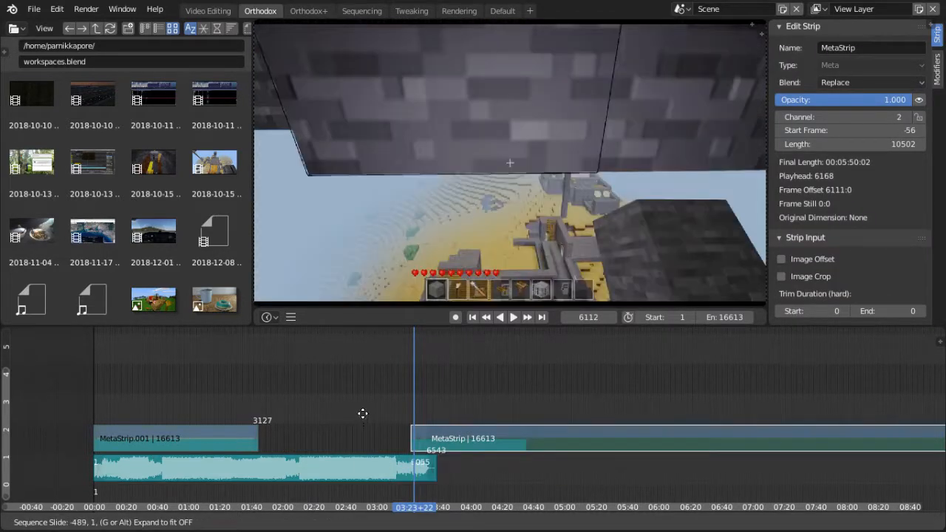
left_click(293, 429)
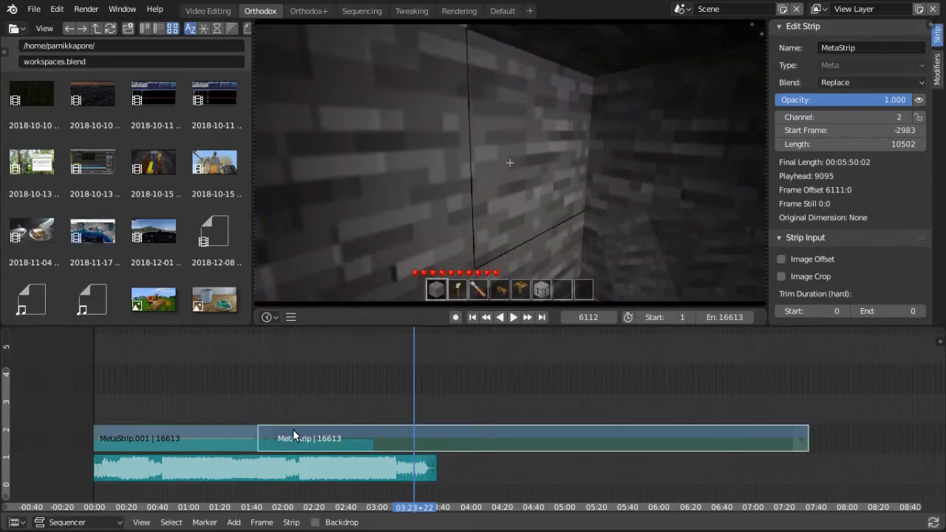
Scrub the playhead back to frame 2772 and start playback towards the joined cut.
left_click_drag(304, 390, 238, 408)
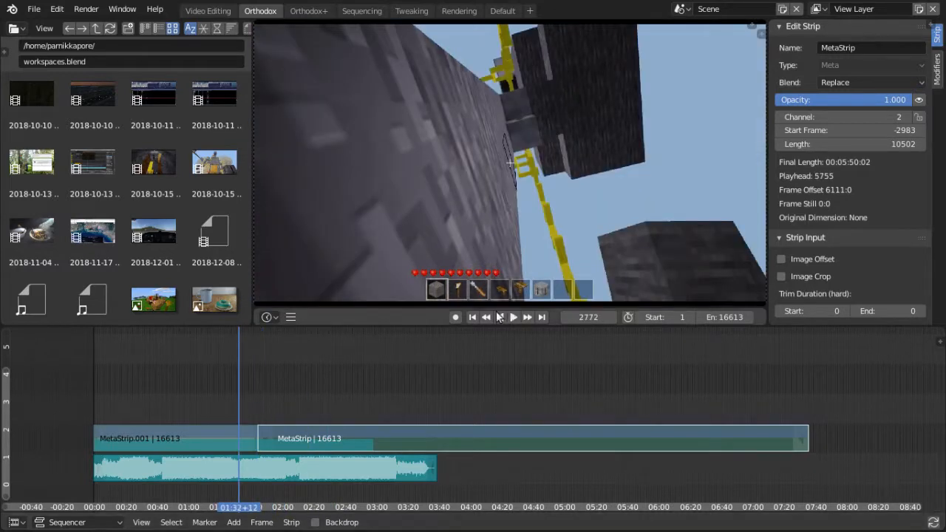
left_click(518, 316)
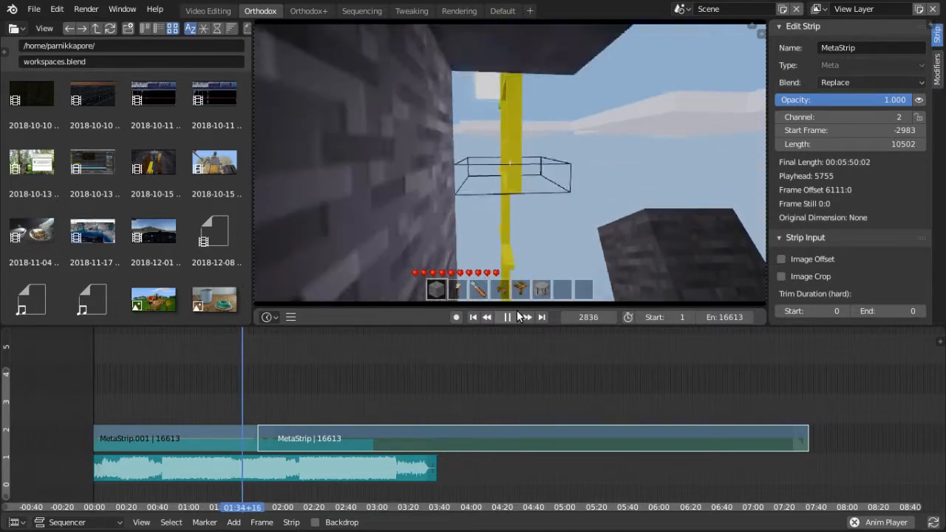
Set the background music strip's volume to 0.015 and replay the joined cut, stopping at frame 3153.
left_click(382, 473)
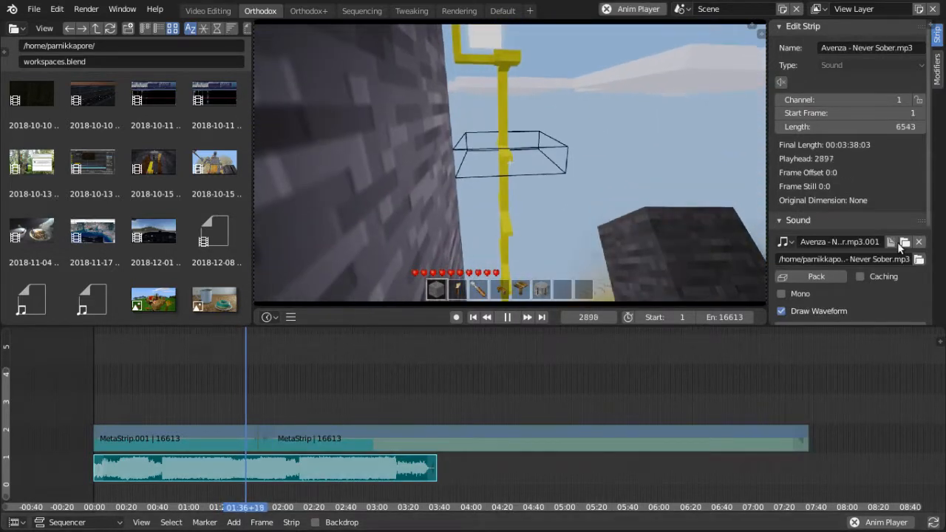
scroll(845, 300, "down", 5)
left_click(868, 182)
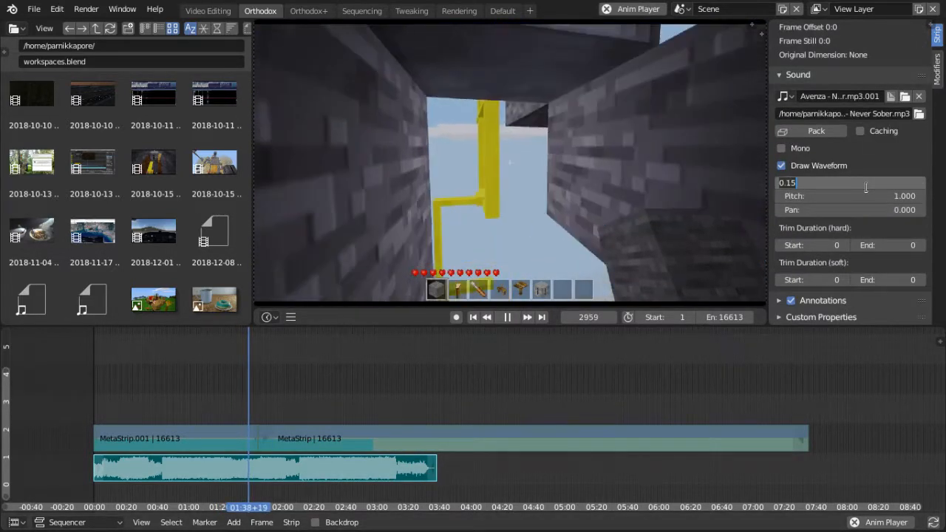
type(".0")
type("15")
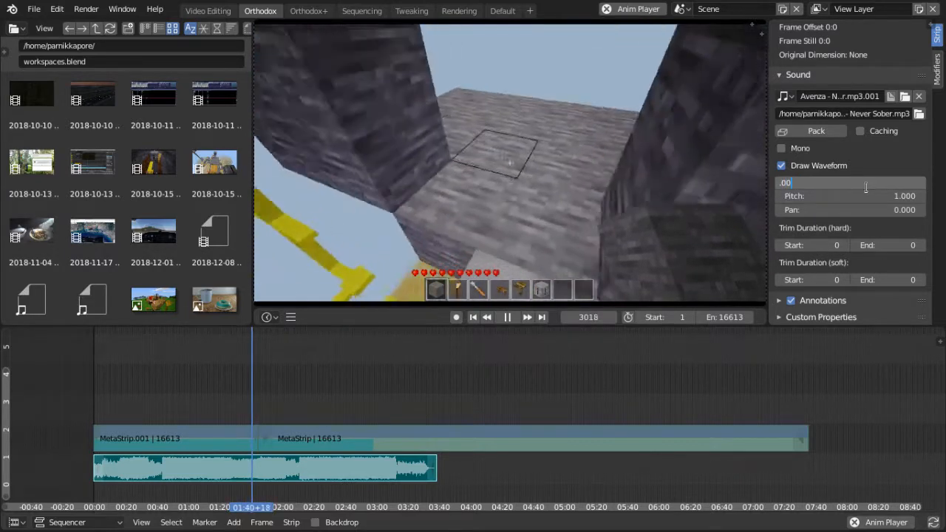
key("Return")
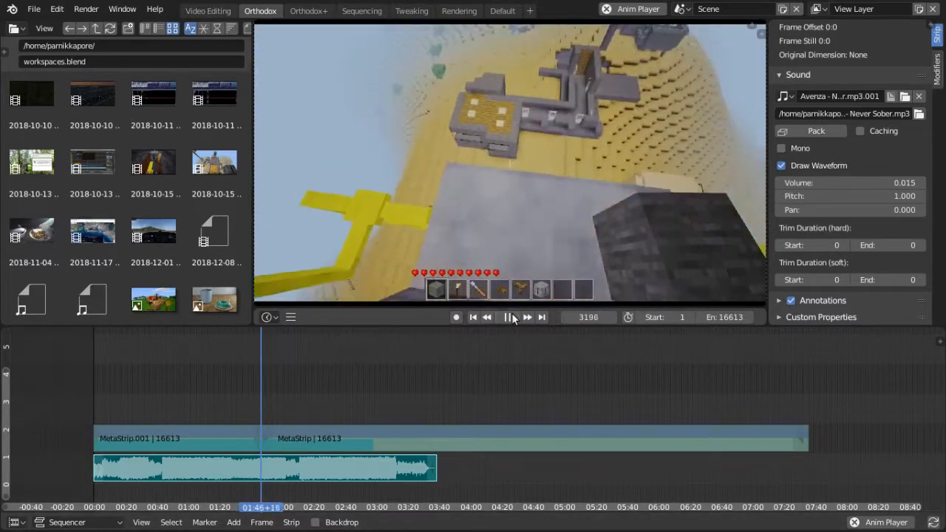
left_click(252, 405)
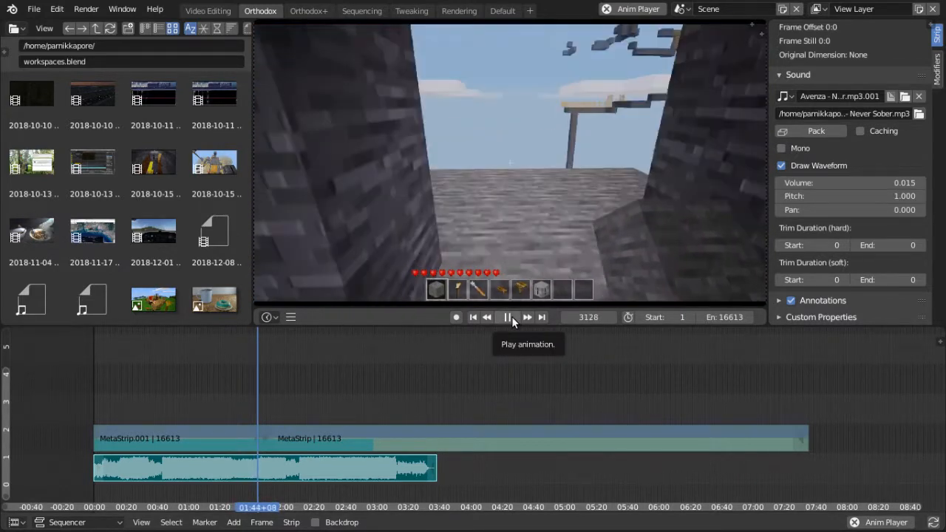
left_click(507, 317)
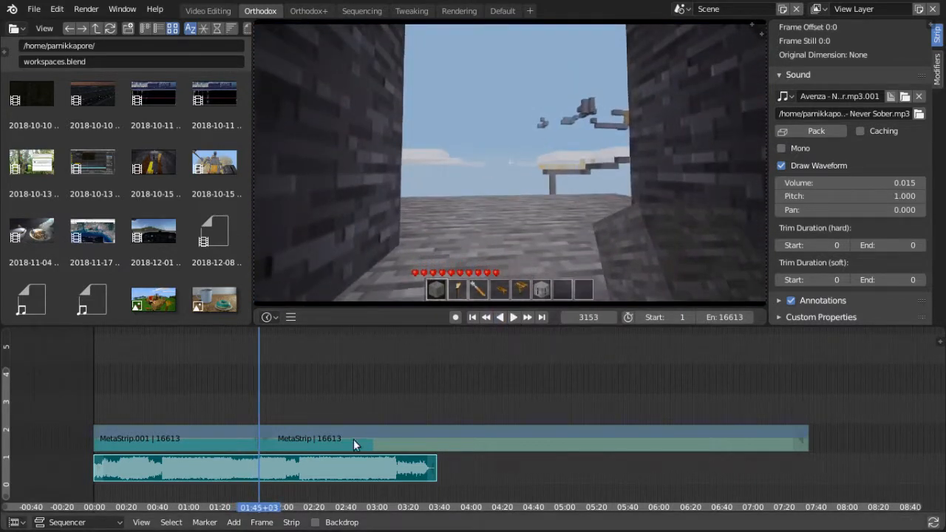
Delete all strips from the sequencer timeline.
left_click(234, 440)
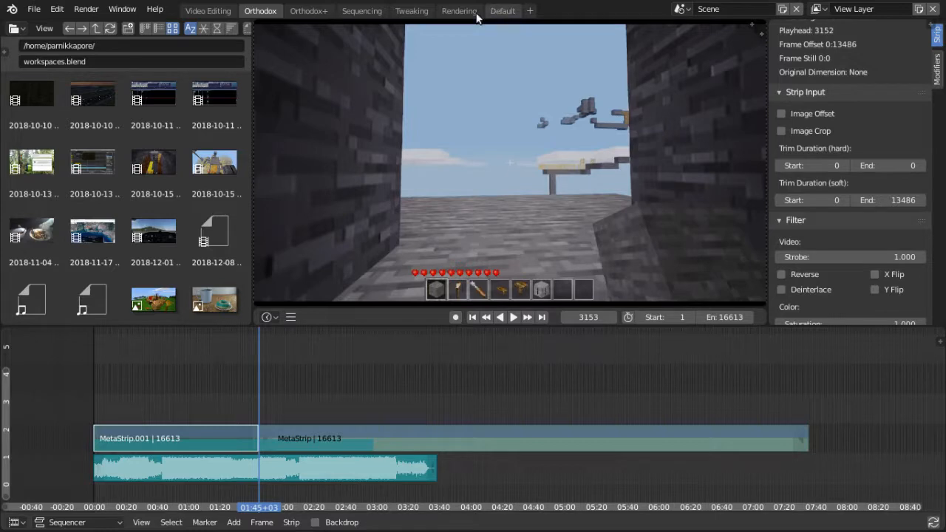
key("a")
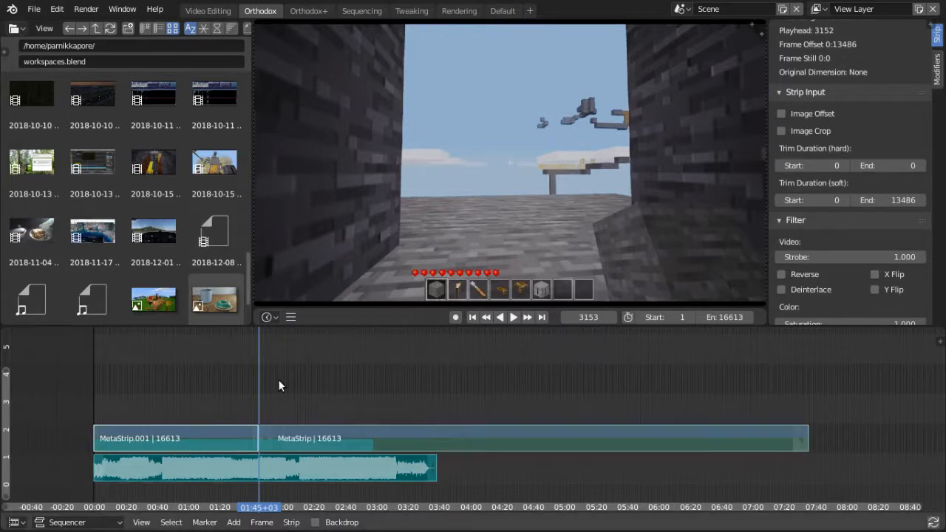
key("x")
left_click(279, 386)
Browse from the home directory to the Desktop/old folder in the file browser.
scroll(125, 155, "up", 10)
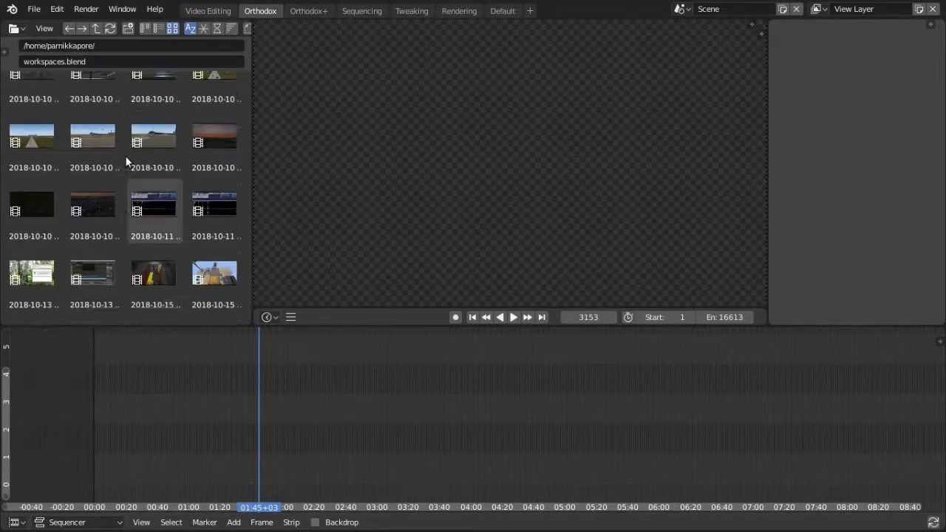
scroll(141, 155, "down", 8)
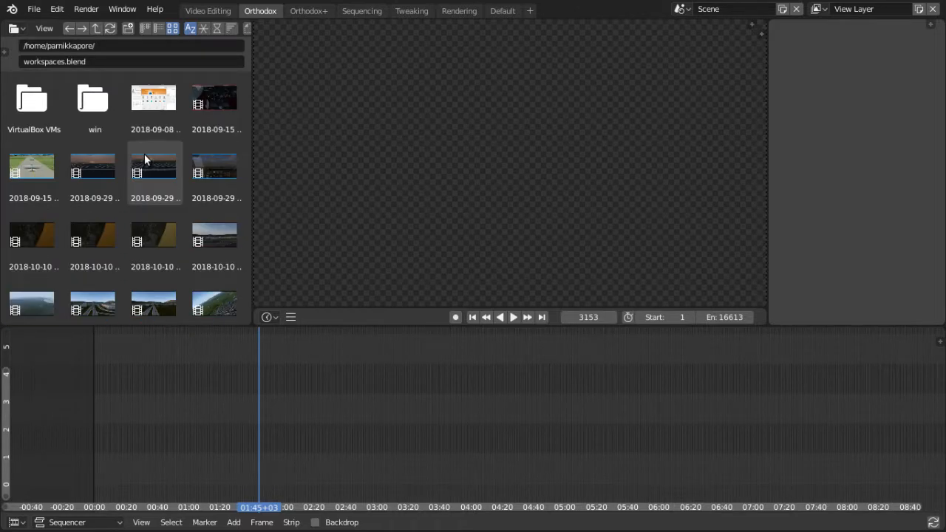
scroll(144, 154, "up", 10)
scroll(145, 166, "down", 1)
double_click(28, 153)
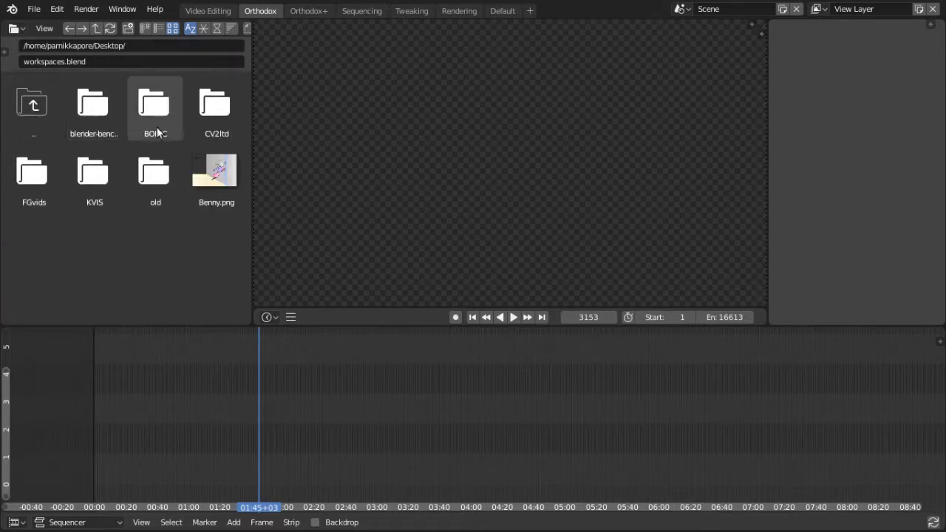
double_click(45, 176)
double_click(47, 105)
double_click(154, 172)
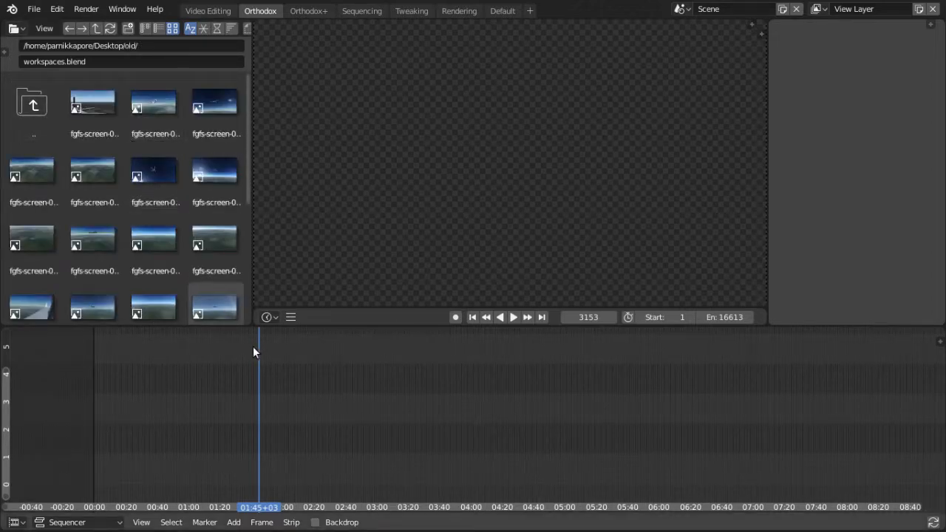
Return the playhead to frame 1 and add fgfs-screen-021.png as an image strip on channel 1 at that frame.
left_click(472, 317)
scroll(165, 268, "down", 5)
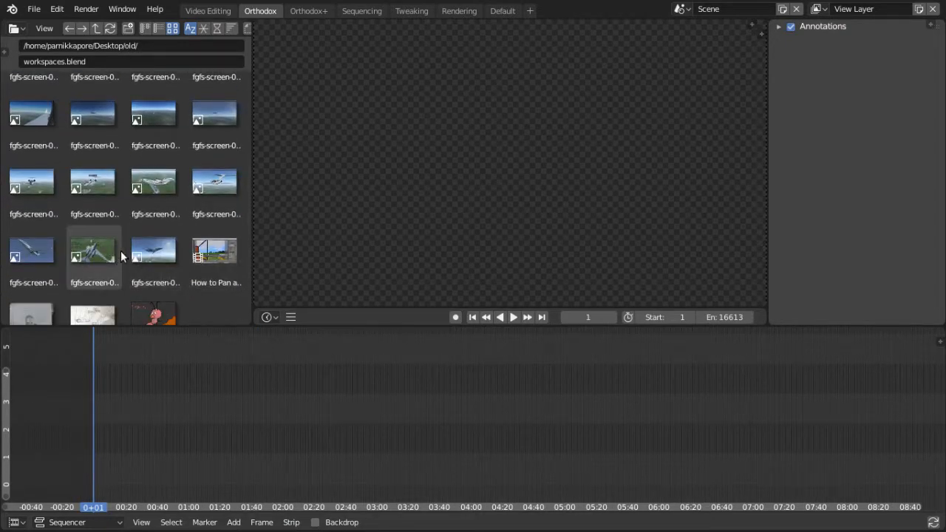
left_click_drag(139, 251, 110, 460)
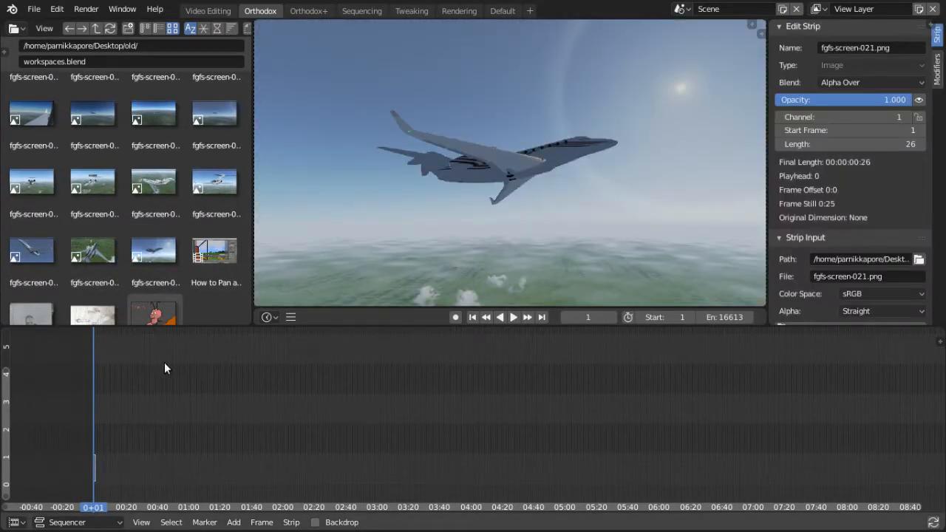
Switch to the Default workspace and collapse the tool settings bar above the 3D viewport.
left_click(501, 12)
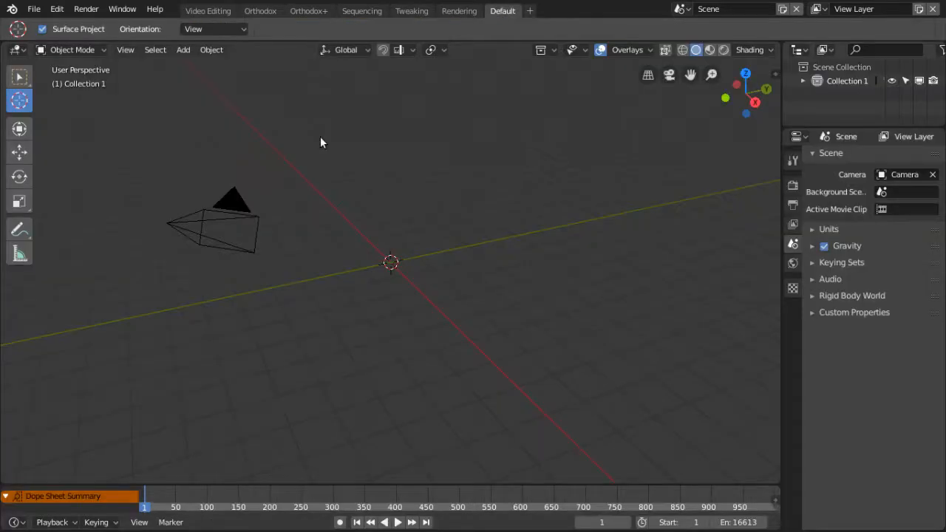
left_click(259, 11)
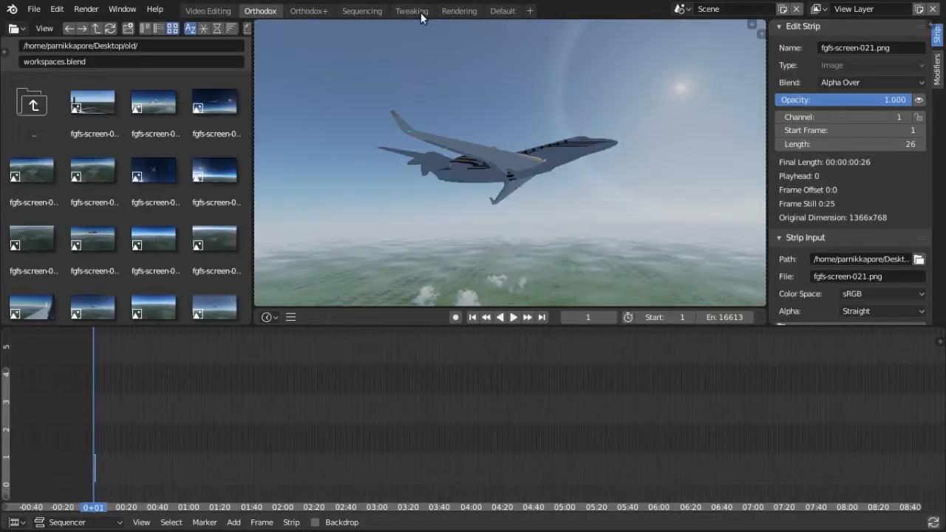
left_click(502, 10)
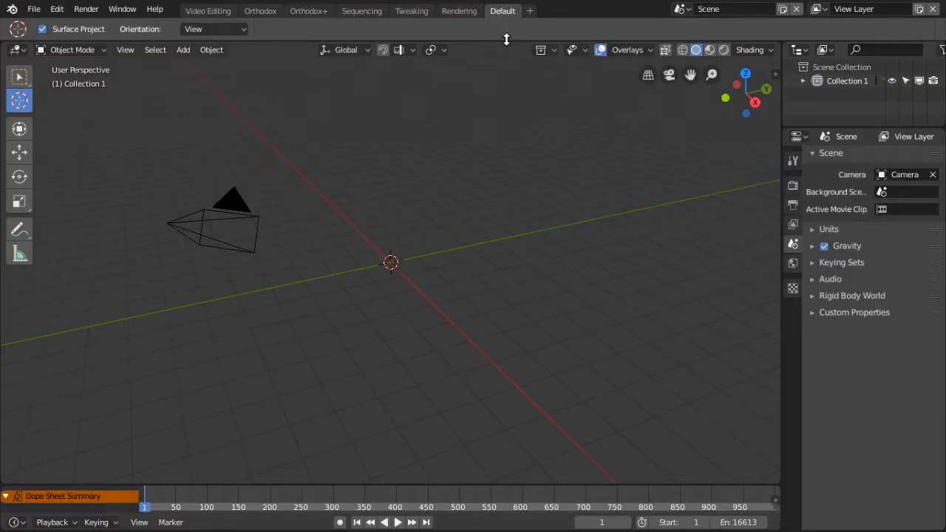
left_click_drag(504, 7, 505, 5)
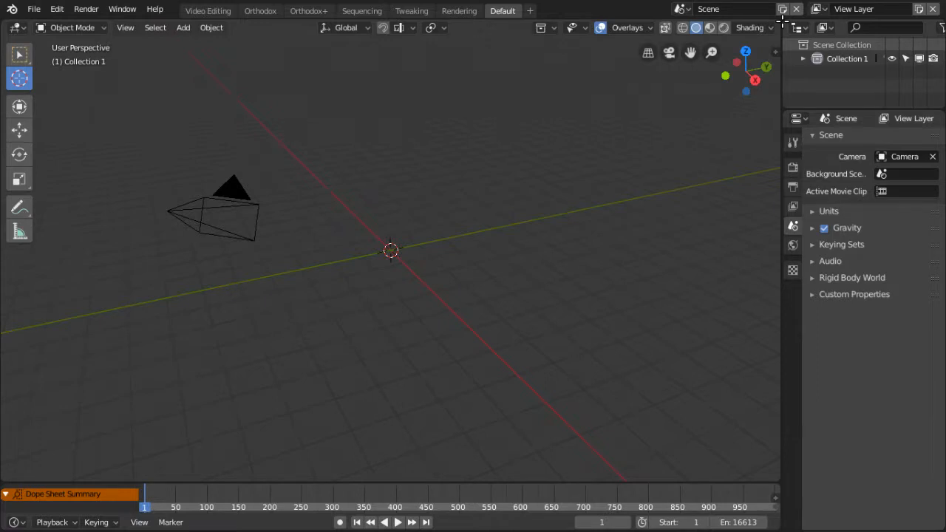
Remove the Outliner, timeline and Properties areas so that the 3D viewport fills the Default workspace.
left_click_drag(785, 112, 795, 203)
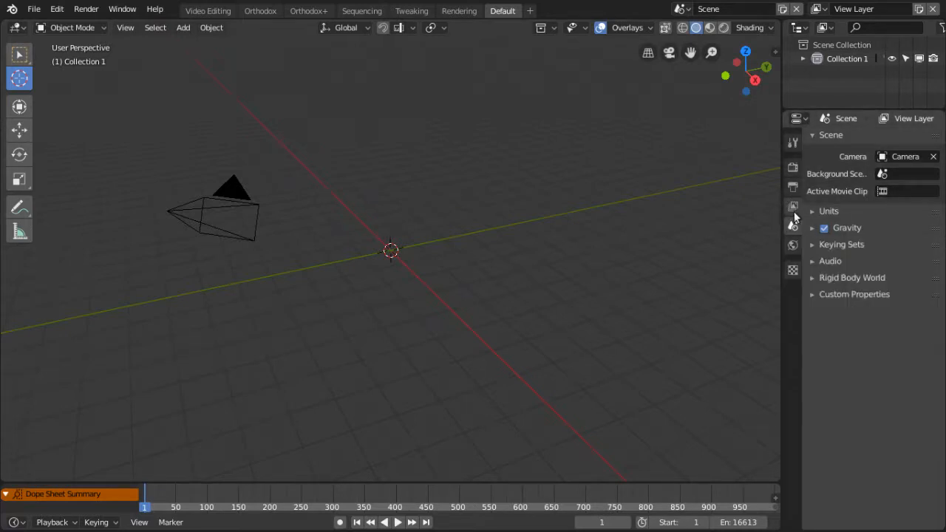
left_click_drag(788, 109, 795, 74)
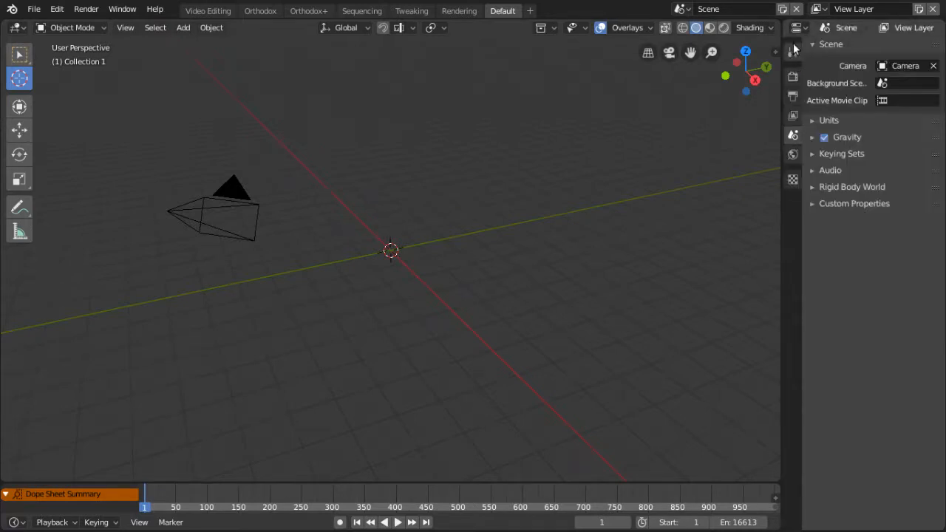
mouse_move(782, 23)
left_mouse_down()
mouse_move(840, 24)
mouse_move(782, 22)
left_mouse_up()
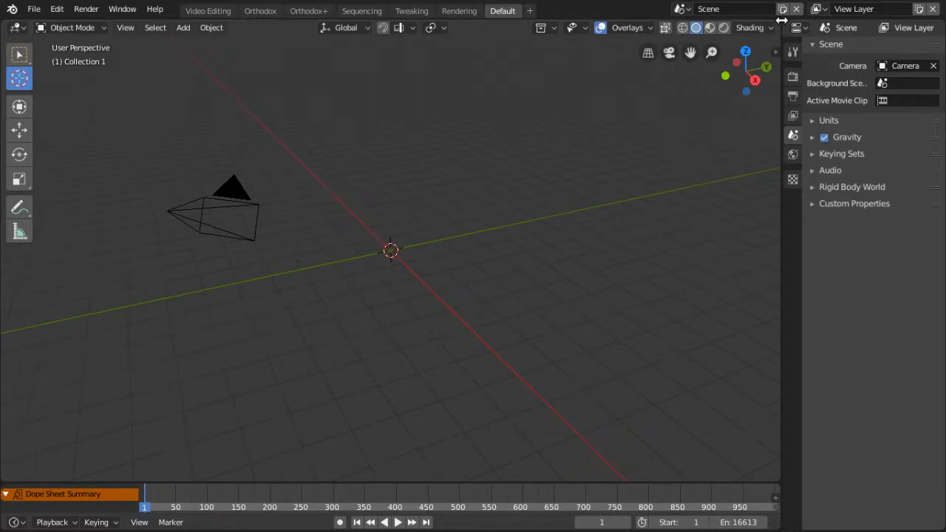
mouse_move(783, 19)
left_mouse_down()
mouse_move(858, 28)
mouse_move(783, 23)
left_mouse_up()
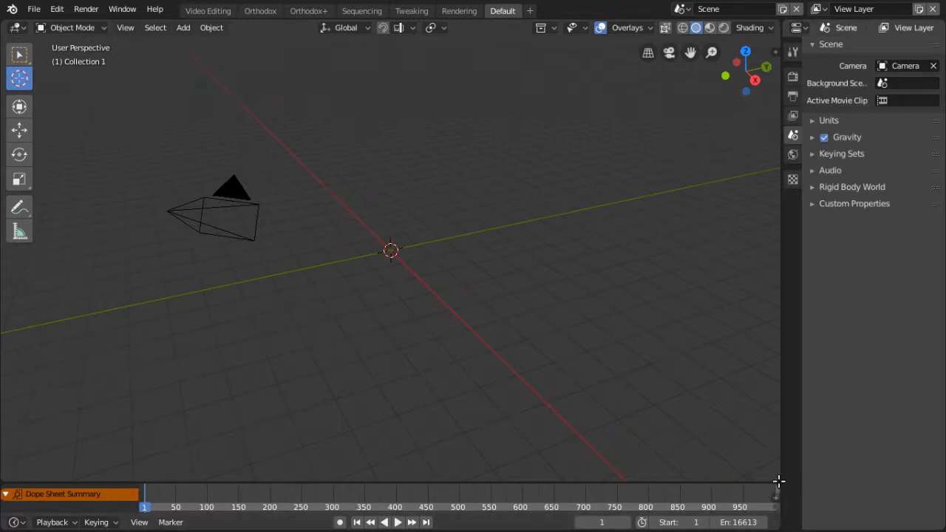
left_click_drag(777, 487, 776, 524)
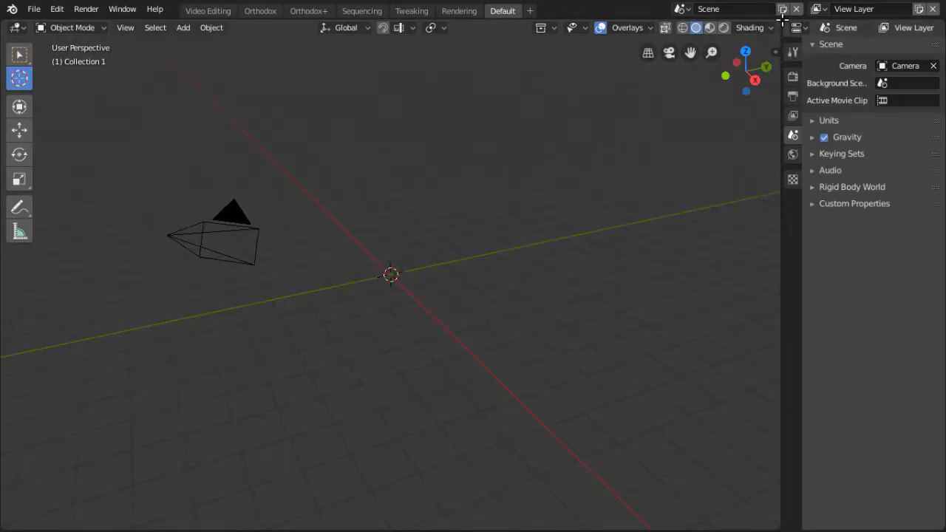
mouse_move(783, 22)
left_mouse_down()
mouse_move(764, 31)
mouse_move(792, 36)
left_mouse_up()
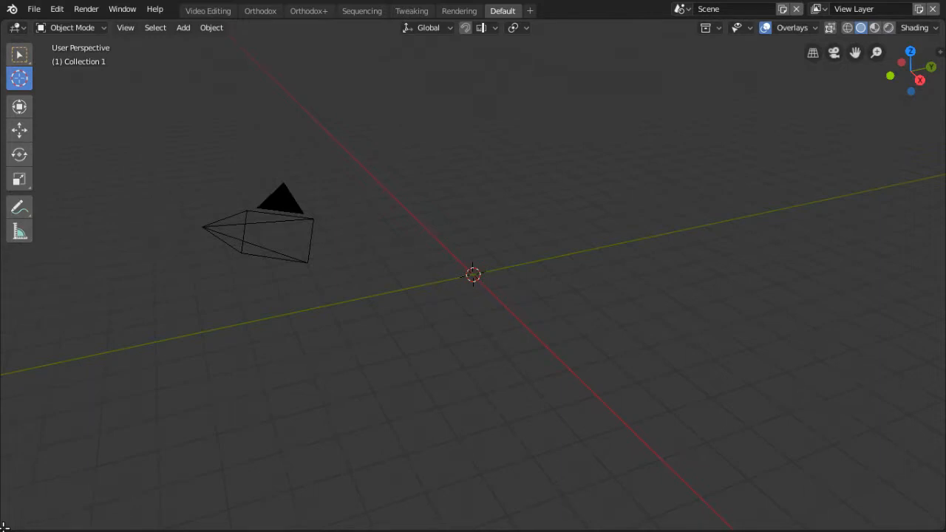
Split the 3D viewport horizontally about halfway and change the lower area to a Video Sequencer.
left_click_drag(3, 527, 22, 312)
left_click(26, 316)
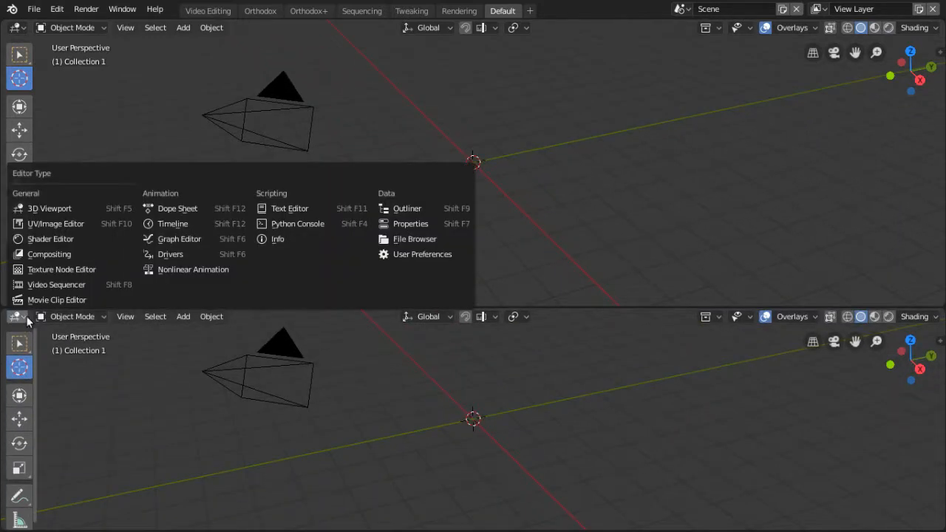
left_click(62, 284)
Flip the sequencer's header to the bottom and reduce the height of the sequencer area.
right_click(373, 310)
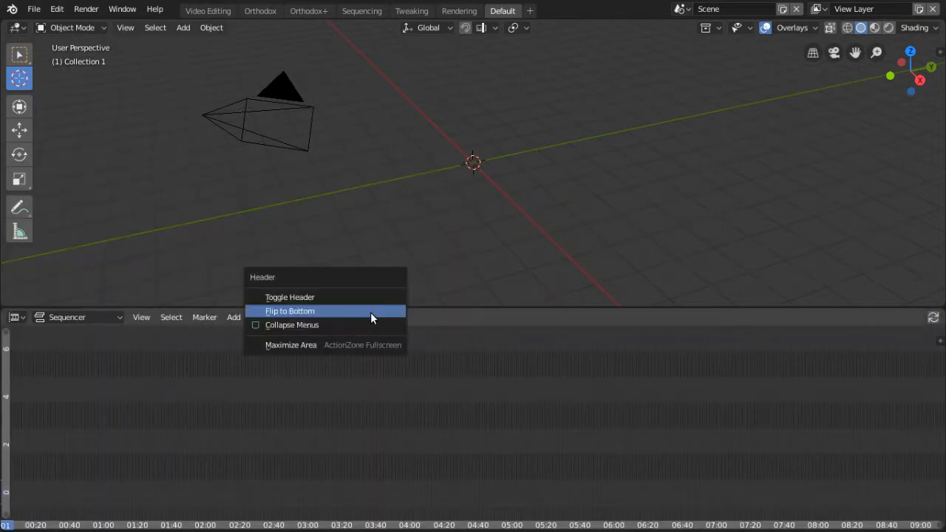
left_click(370, 311)
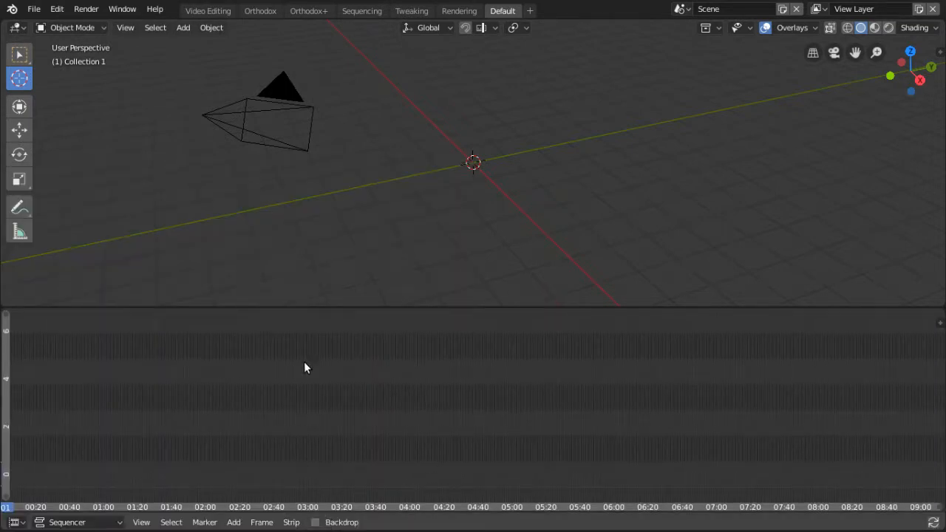
left_click_drag(332, 306, 351, 348)
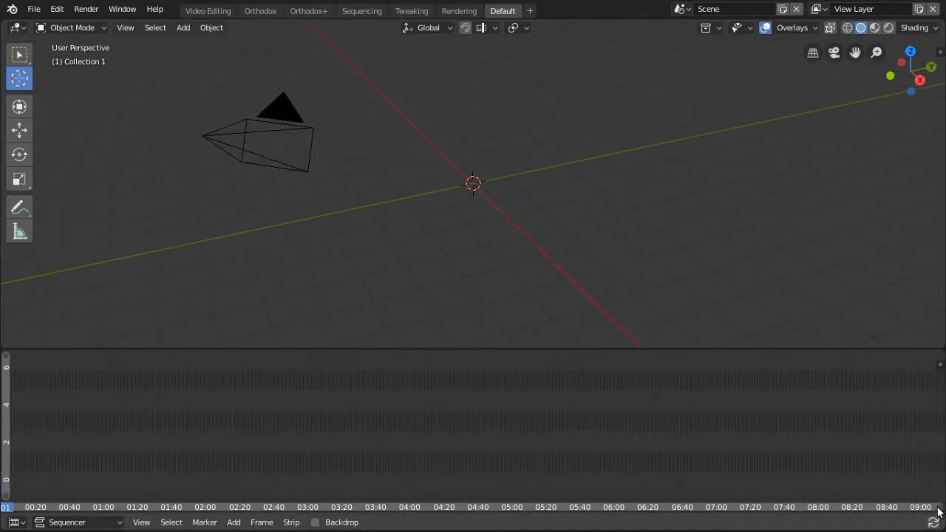
scroll(939, 511, "up", 15)
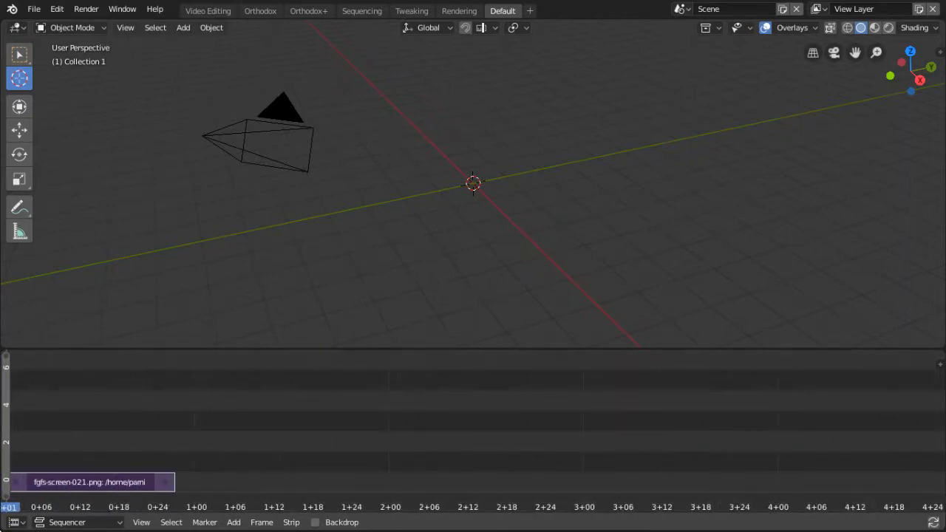
left_click_drag(0, 503, 3, 470)
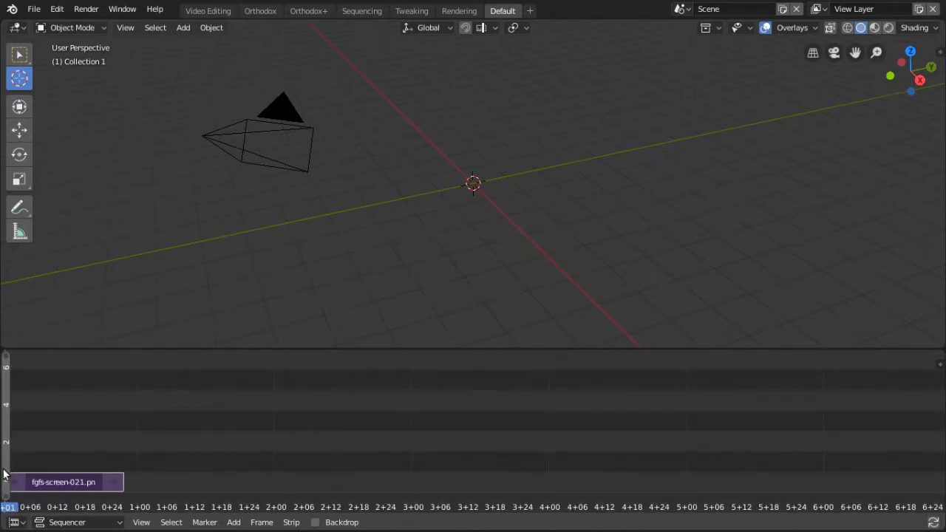
left_click_drag(3, 503, 7, 479)
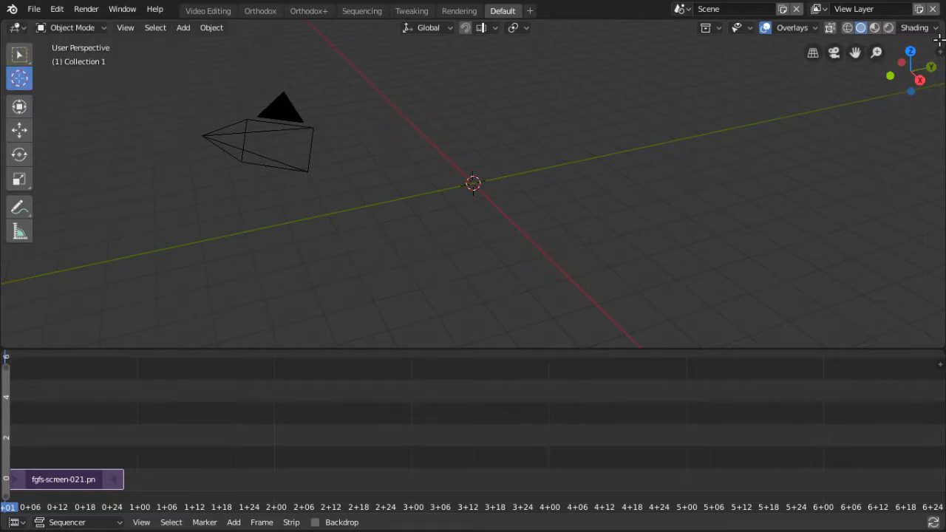
Split the upper 3D viewport into three side-by-side areas and change the first one to a File Browser.
left_click_drag(943, 20, 268, 96)
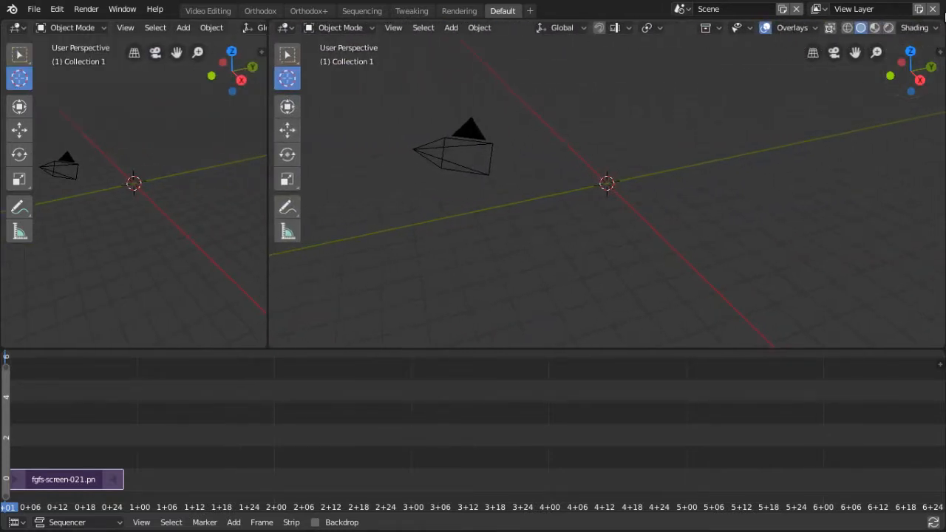
left_click_drag(916, 22, 656, 56)
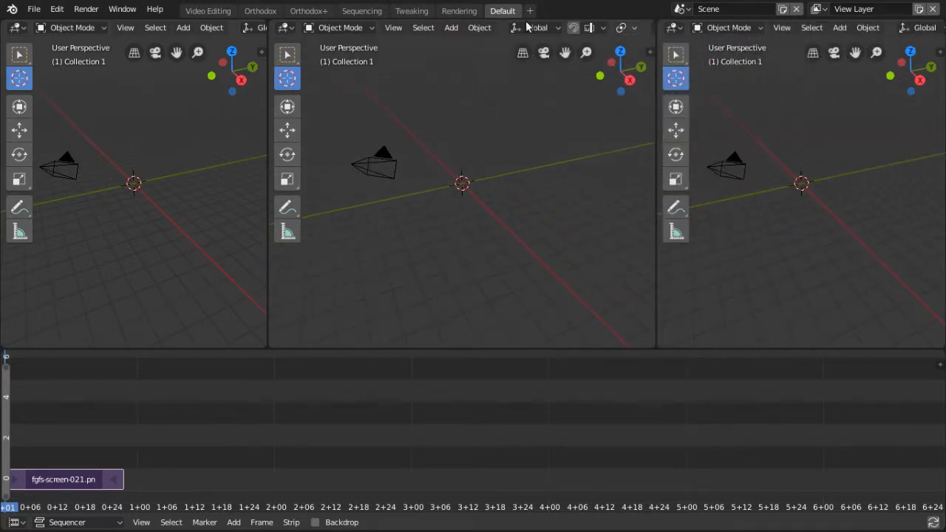
left_click(17, 28)
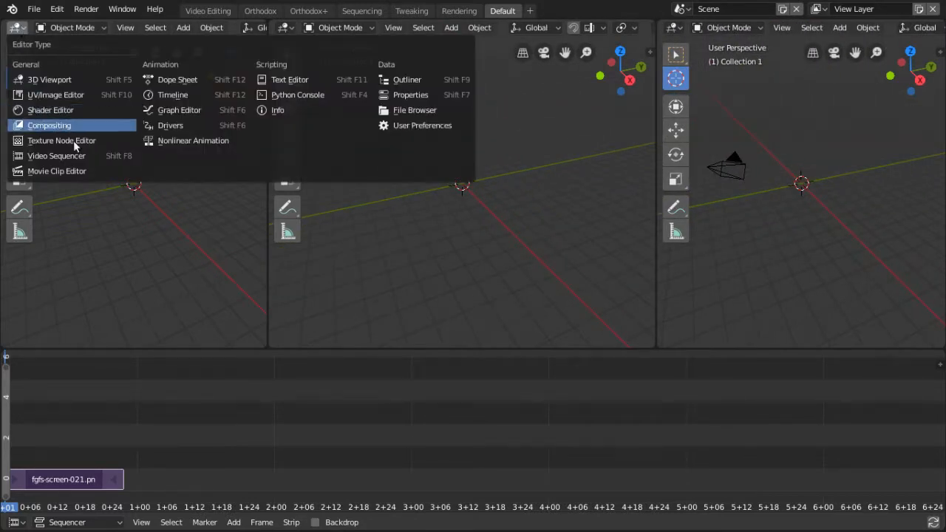
left_click(399, 109)
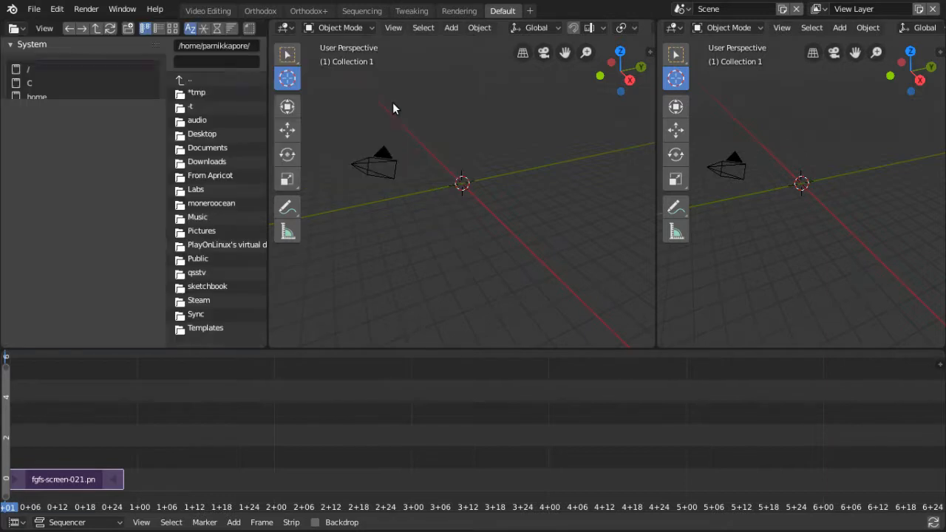
Collapse the File Browser's bookmarks sidebar and switch the file list to thumbnail display.
left_click_drag(169, 69, 10, 69)
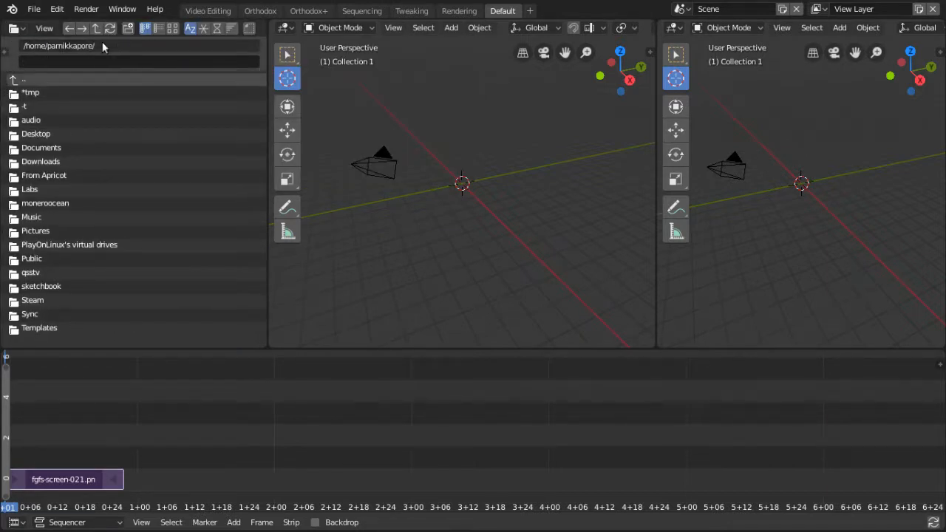
left_click(172, 28)
scroll(195, 156, "down", 8)
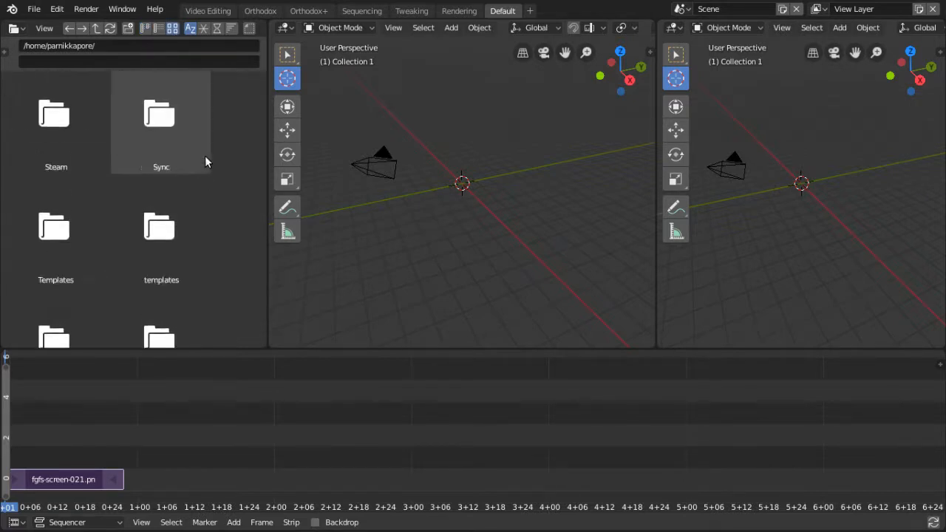
scroll(205, 155, "down", 5)
Widen the File Browser area and look through the folder and video thumbnails in the home directory.
left_click_drag(267, 145, 329, 151)
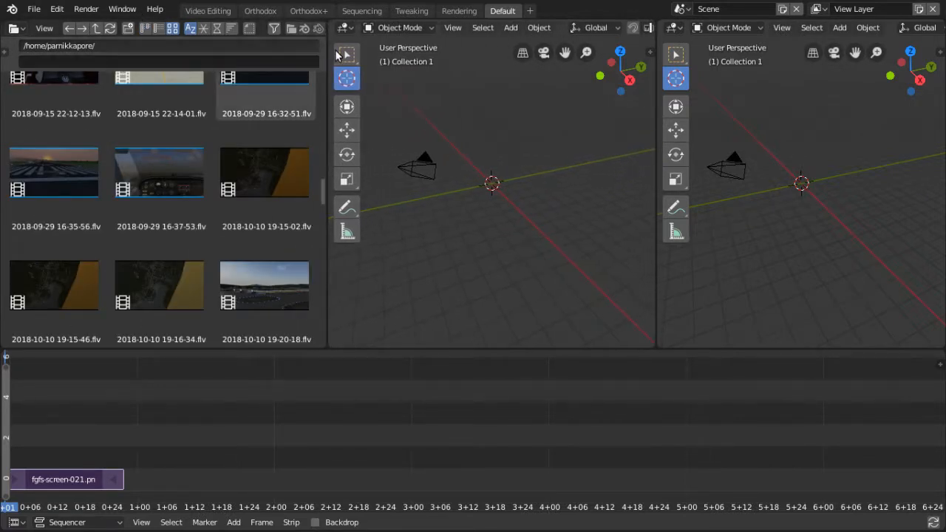
scroll(230, 145, "down", 2)
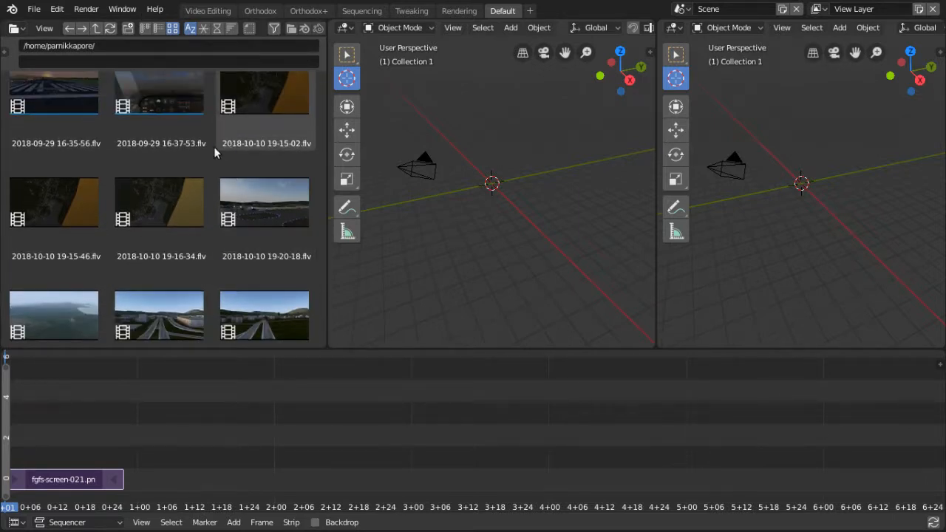
left_click(215, 148)
scroll(250, 77, "up", 6)
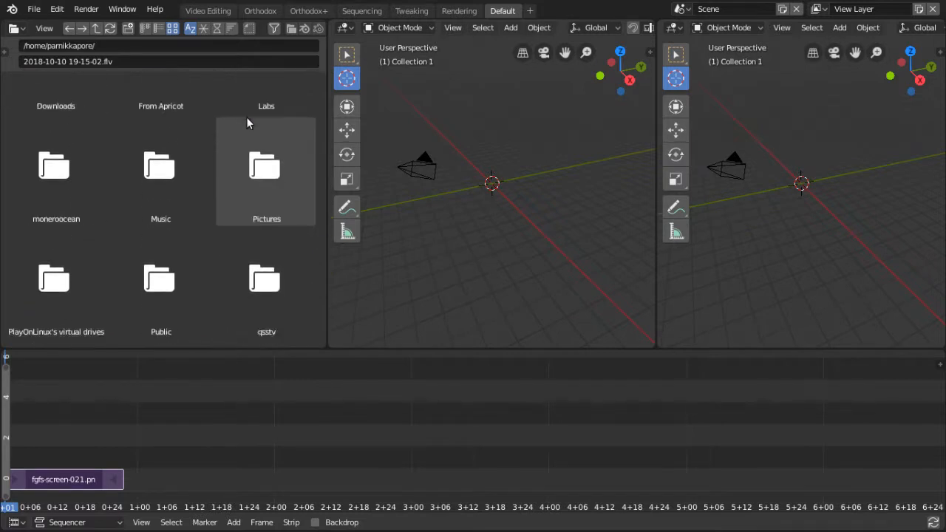
scroll(246, 117, "up", 5)
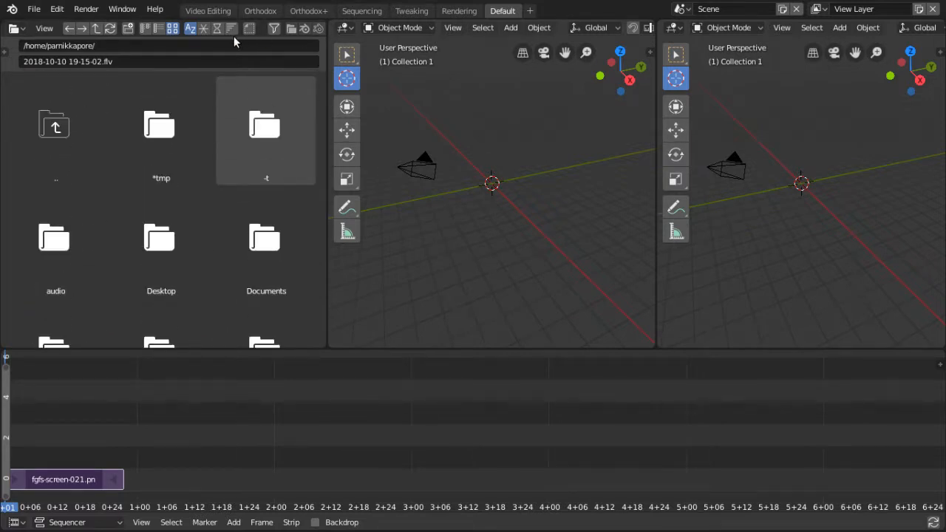
left_click(76, 85)
left_click(141, 78)
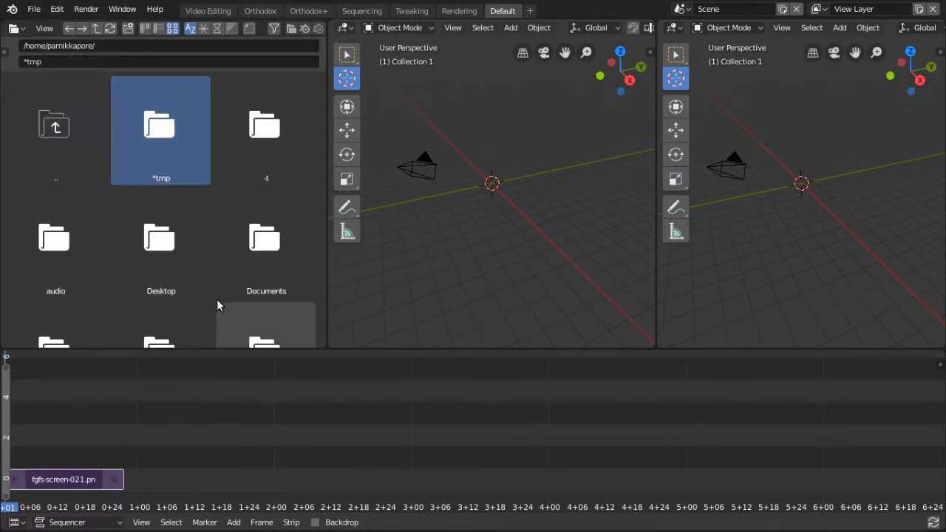
Reveal the File Browser's sidebar, look through its System and System Bookmarks lists and collapse it again.
left_click_drag(7, 54, 161, 61)
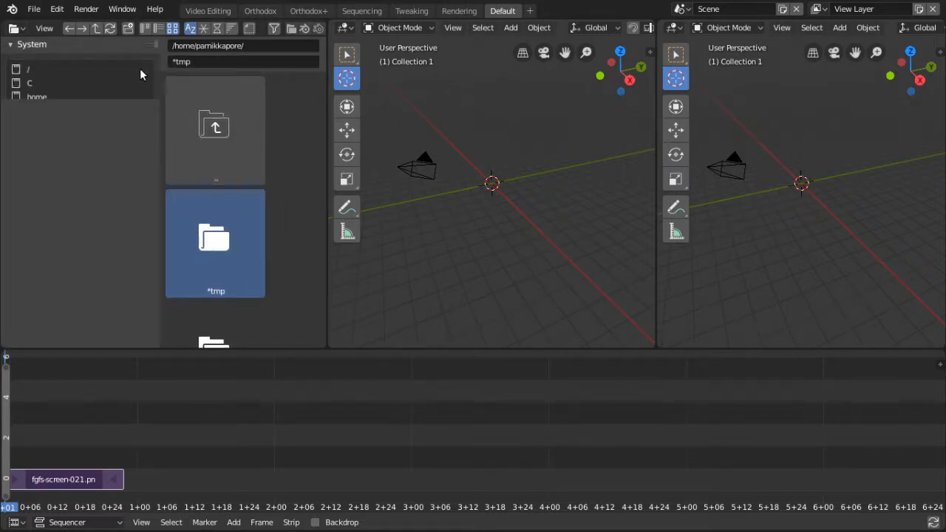
scroll(139, 83, "down", 3)
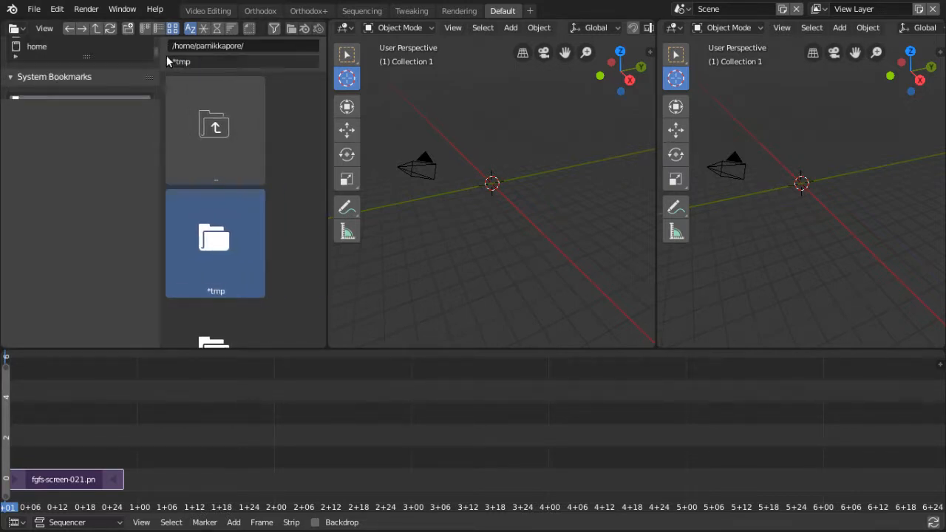
left_click_drag(160, 65, 2, 71)
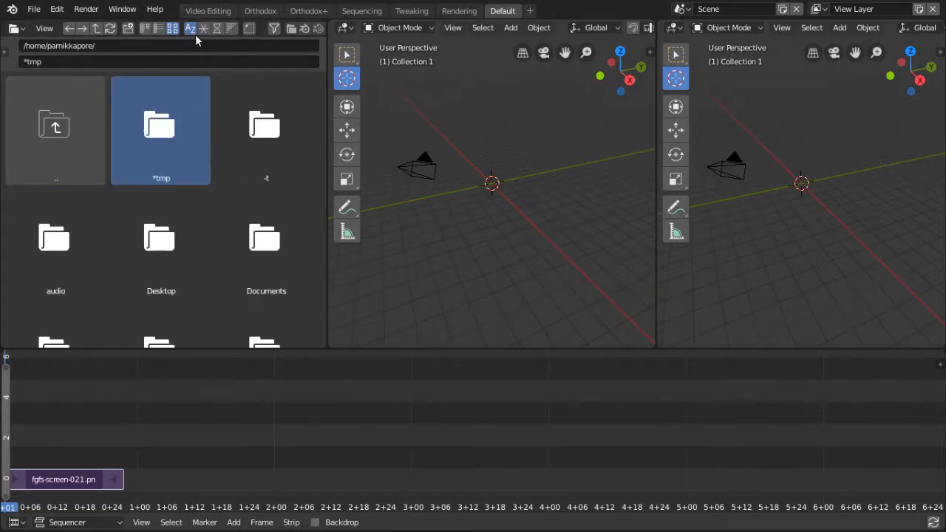
Set the File Browser's display size to Small and narrow its area to four thumbnail columns.
left_click(45, 28)
mouse_move(61, 49)
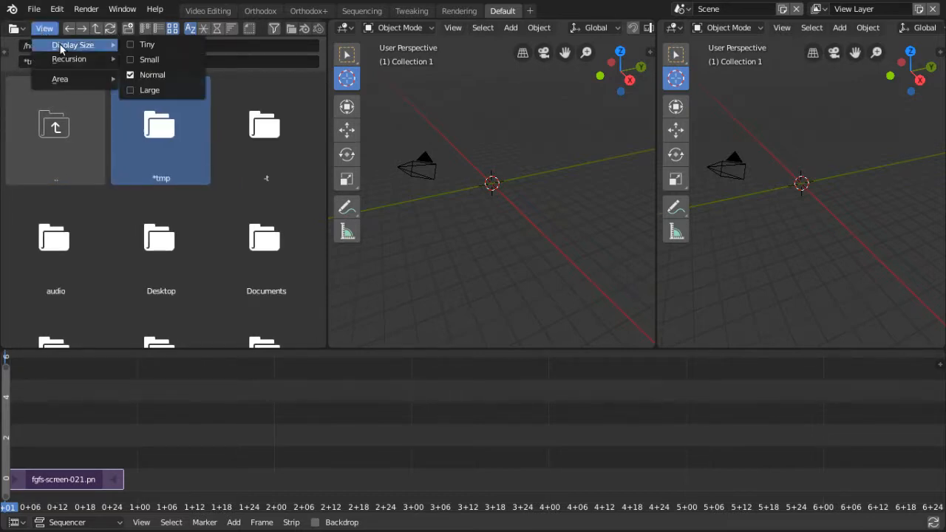
scroll(221, 125, "down", 6)
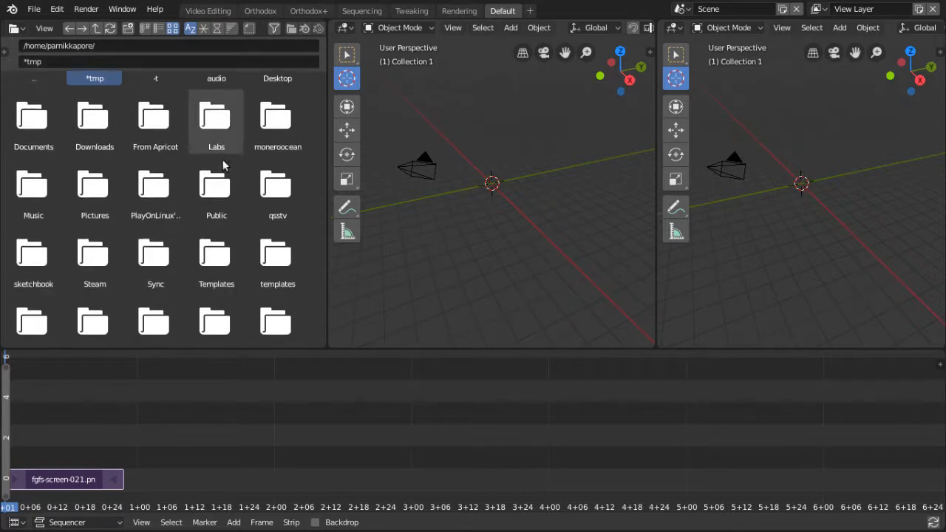
left_click_drag(327, 187, 254, 194)
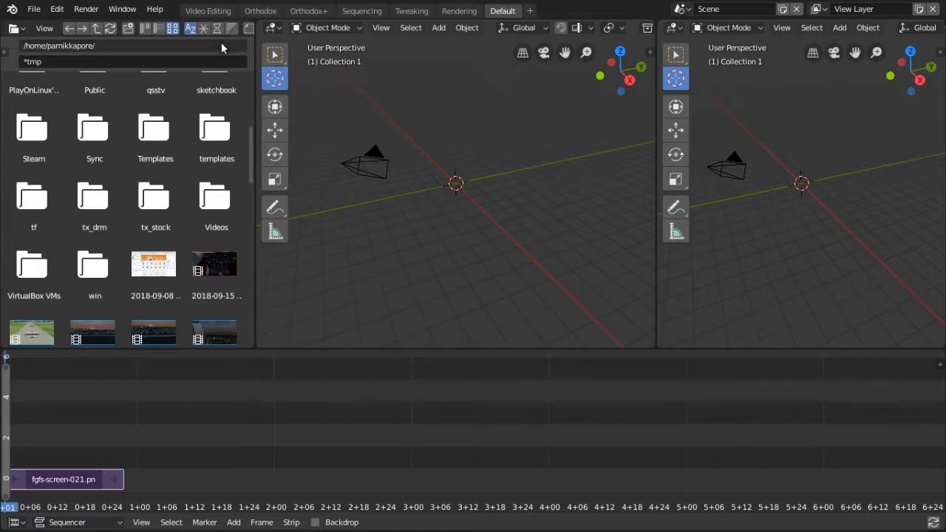
Change the middle 3D viewport to a Video Sequencer in Preview mode and enlarge the image to the area's width.
left_click(272, 27)
left_click(323, 156)
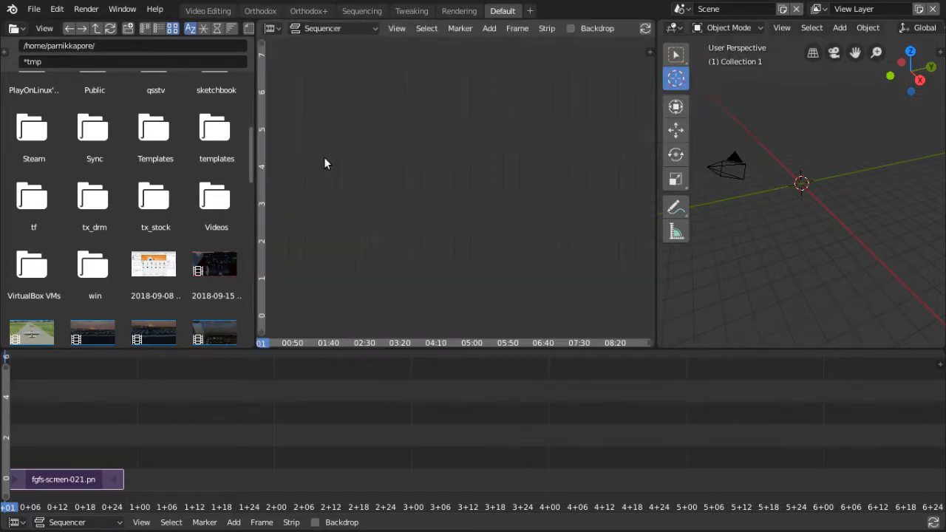
left_click(341, 31)
left_click(341, 59)
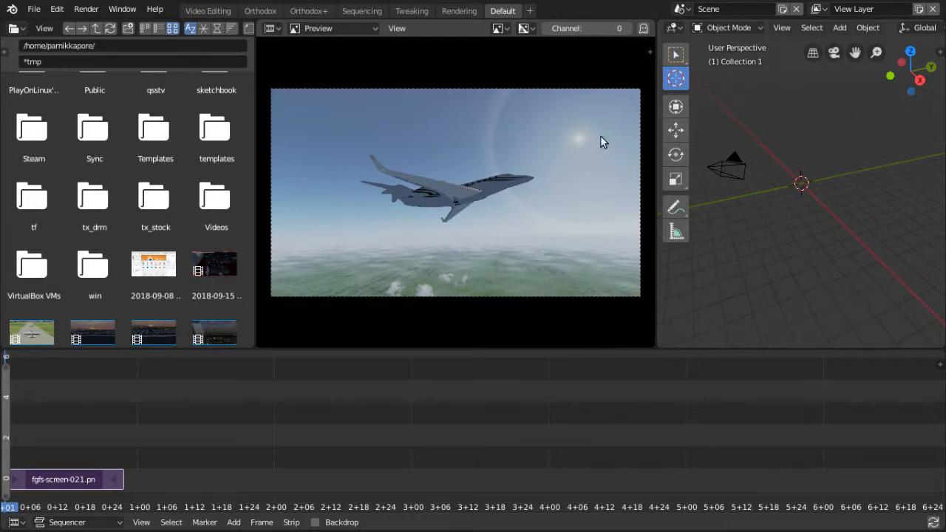
scroll(601, 137, "up", 1)
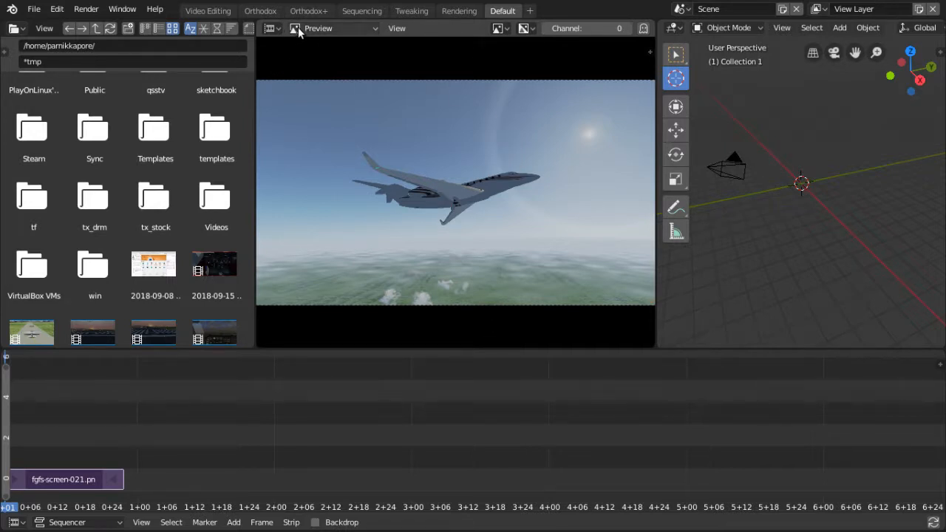
Check the Orthodox workspace for reference and hide the header of the preview area in the Default workspace.
left_click(260, 10)
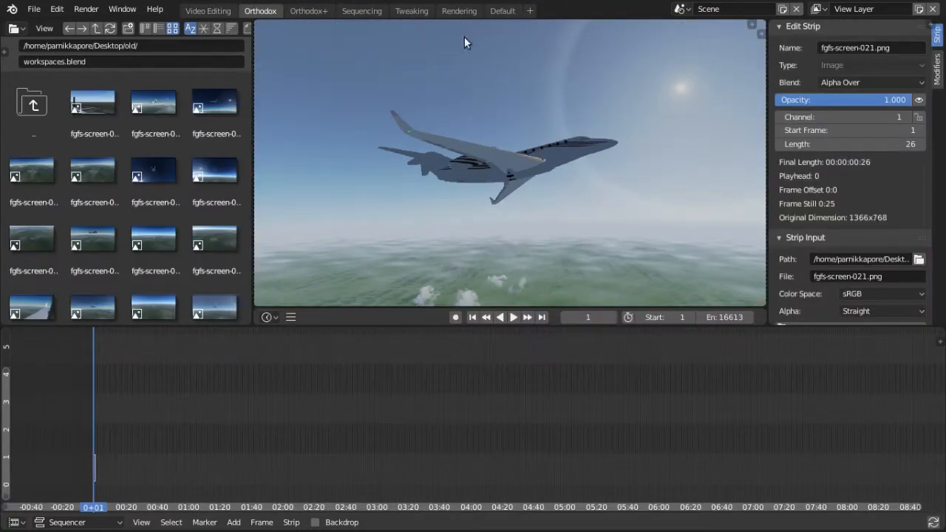
left_click(502, 10)
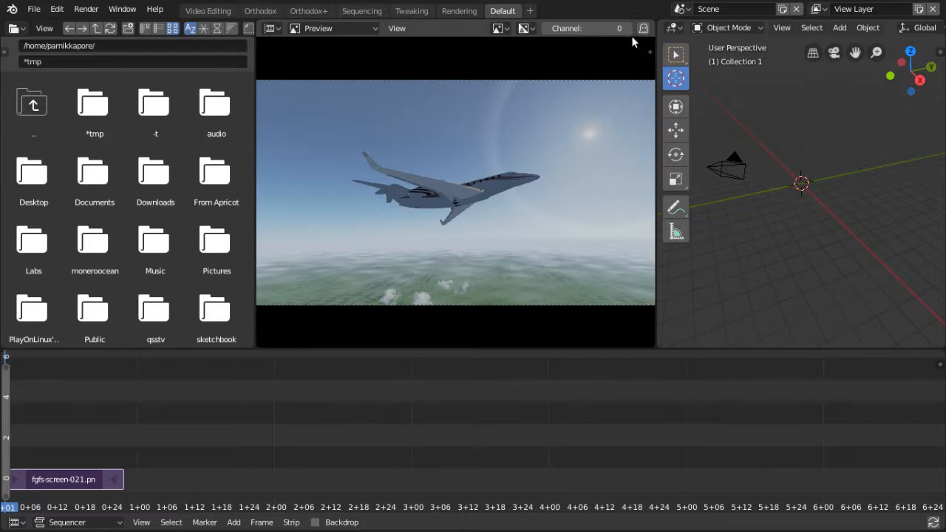
right_click(424, 34)
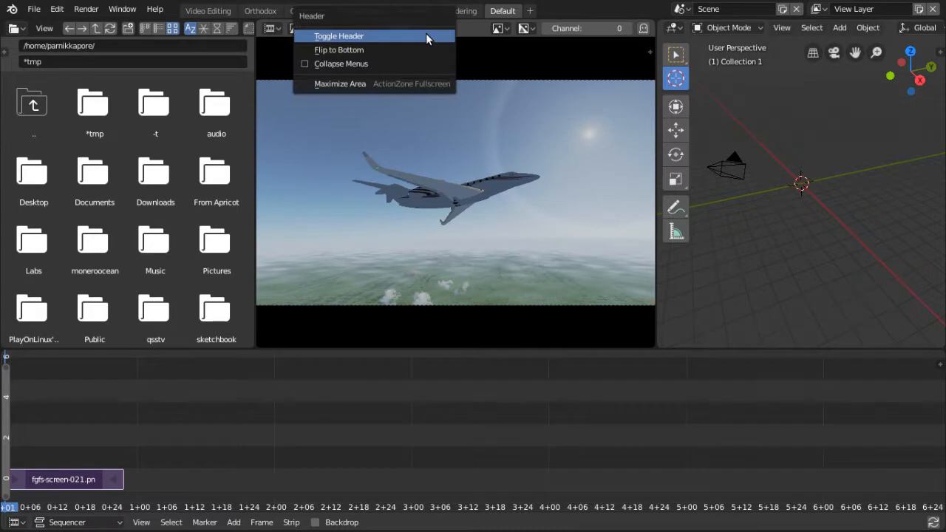
left_click(425, 34)
Change the remaining 3D viewport to a Video Sequencer, show its strip properties sidebar and narrow the area to just that sidebar.
left_click(672, 28)
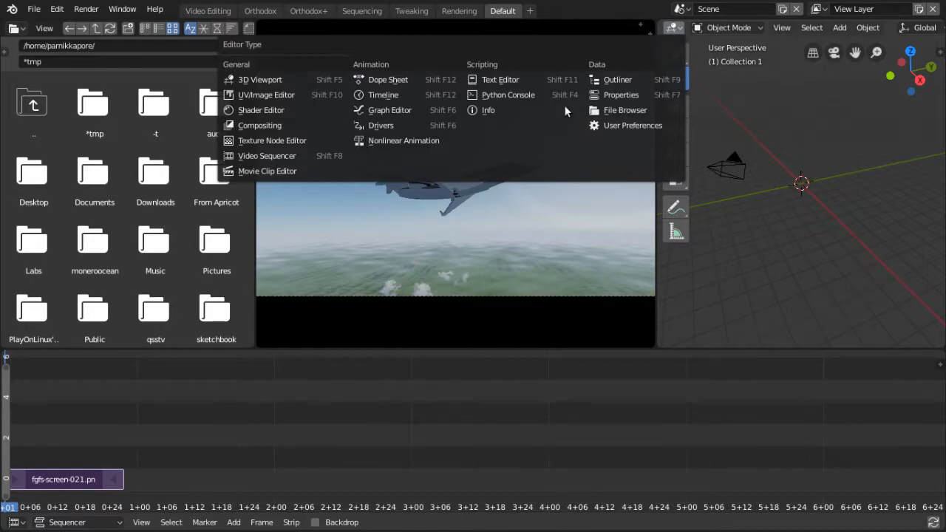
left_click(265, 159)
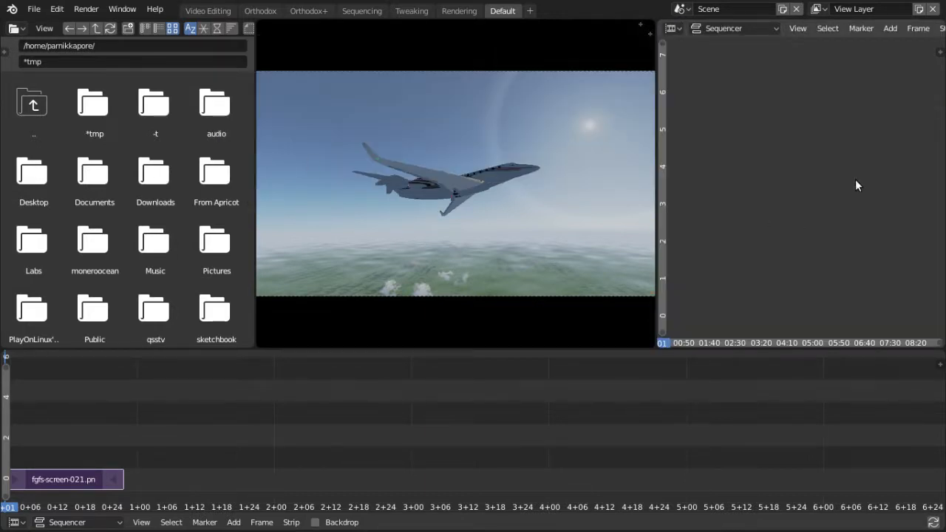
key("n")
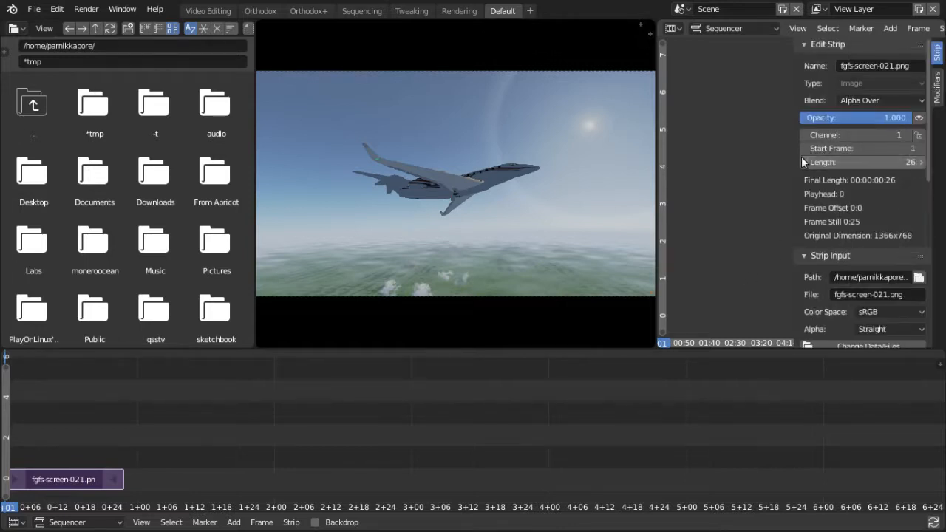
left_click_drag(792, 156, 780, 156)
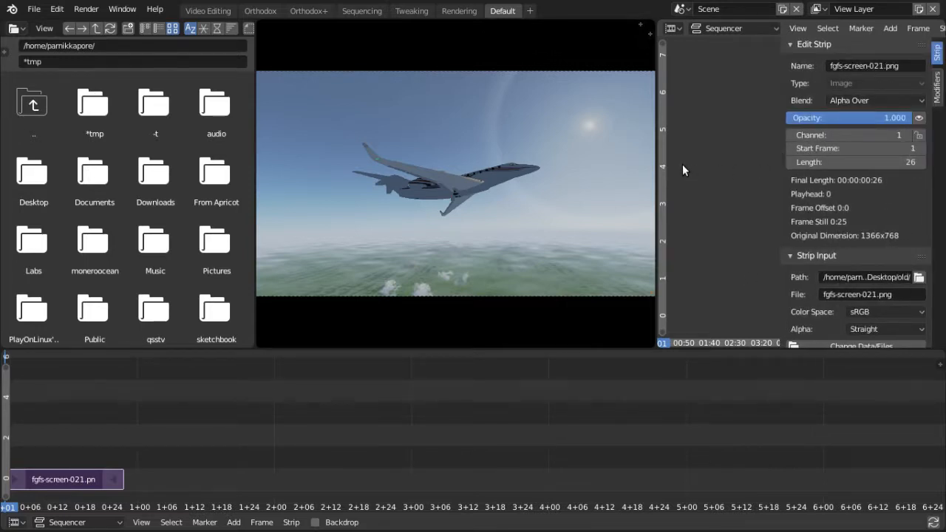
left_click_drag(656, 153, 778, 150)
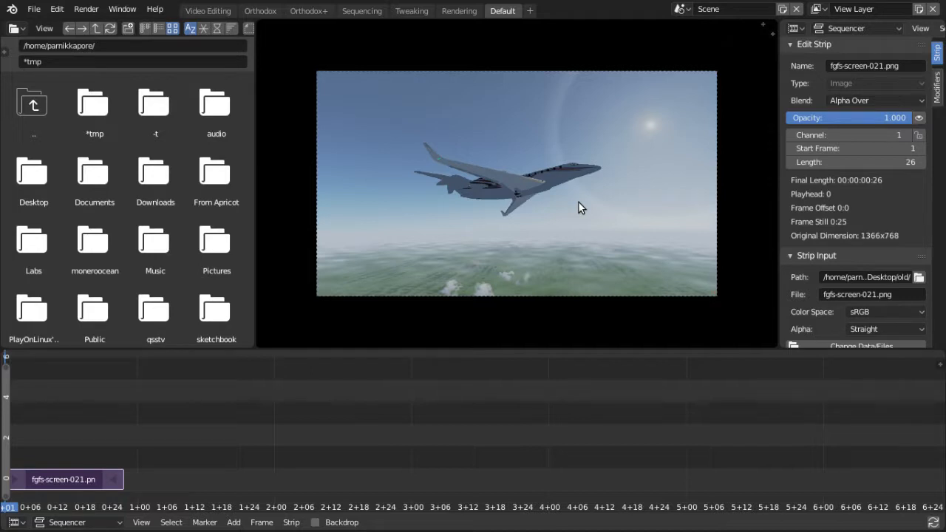
Hide the header of the strip properties area and look through its Edit Strip and Strip Input settings.
right_click(902, 29)
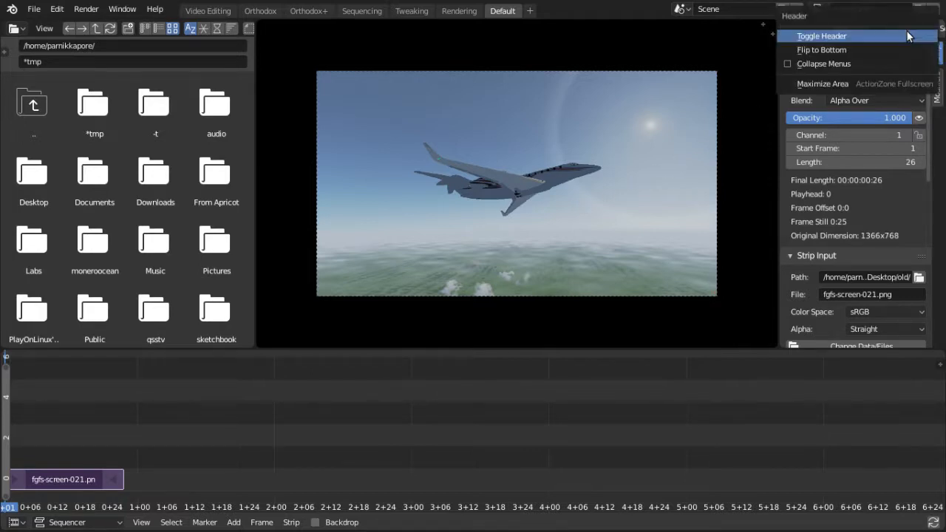
left_click(907, 36)
scroll(870, 300, "down", 2)
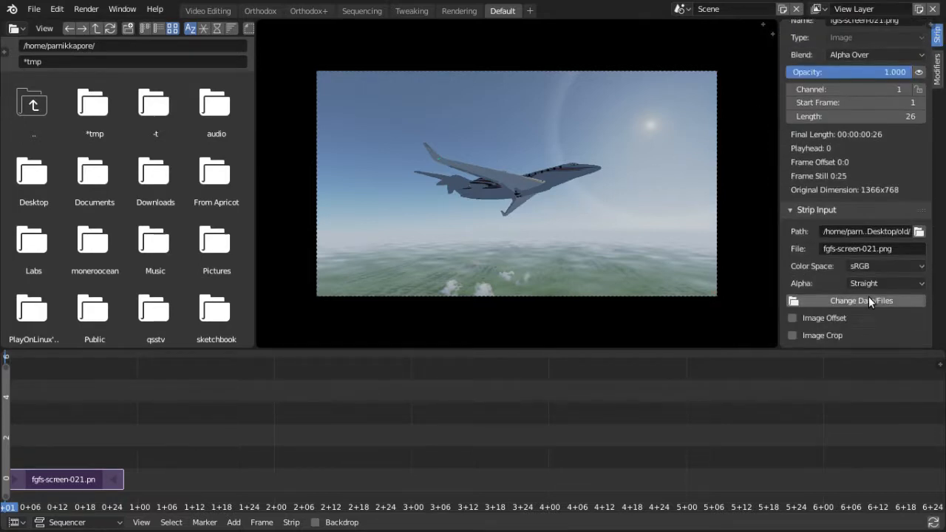
scroll(869, 297, "down", 1)
scroll(869, 297, "up", 2)
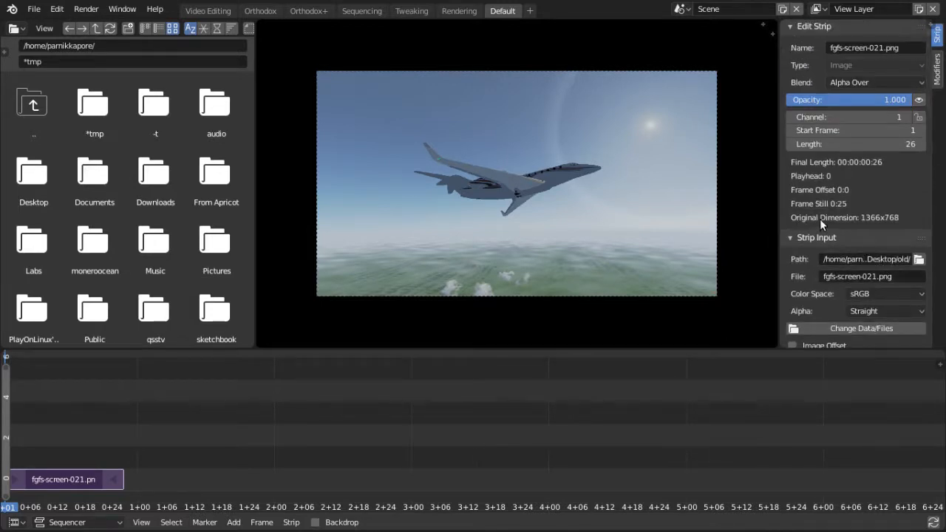
scroll(820, 218, "down", 3)
scroll(820, 219, "up", 3)
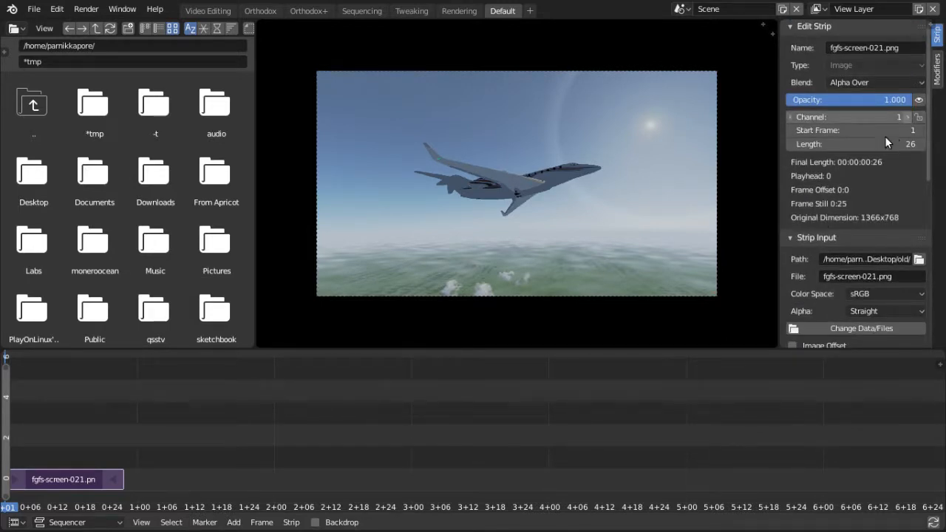
mouse_move(781, 158)
left_mouse_down()
mouse_move(630, 166)
mouse_move(790, 173)
mouse_move(779, 173)
left_mouse_up()
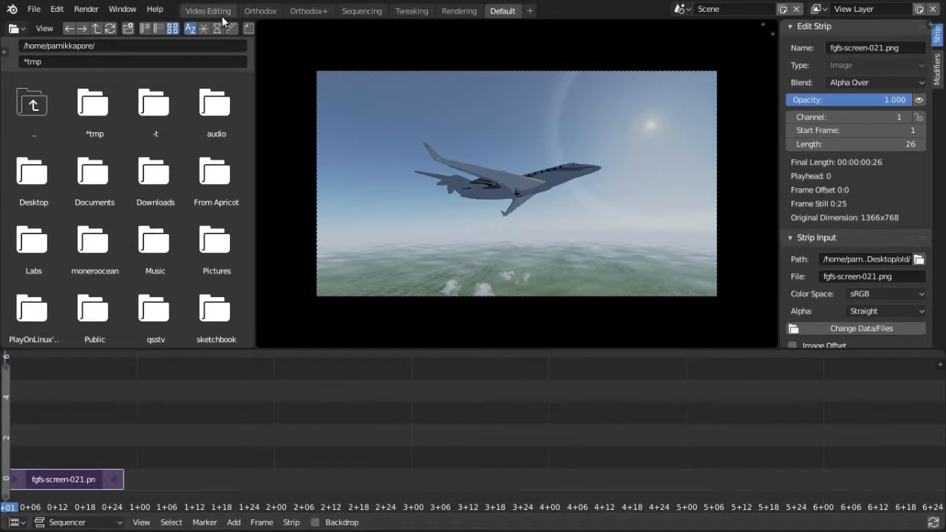
Check the Orthodox workspace layout and split the Default workspace's preview area horizontally near its lower end.
left_click(252, 11)
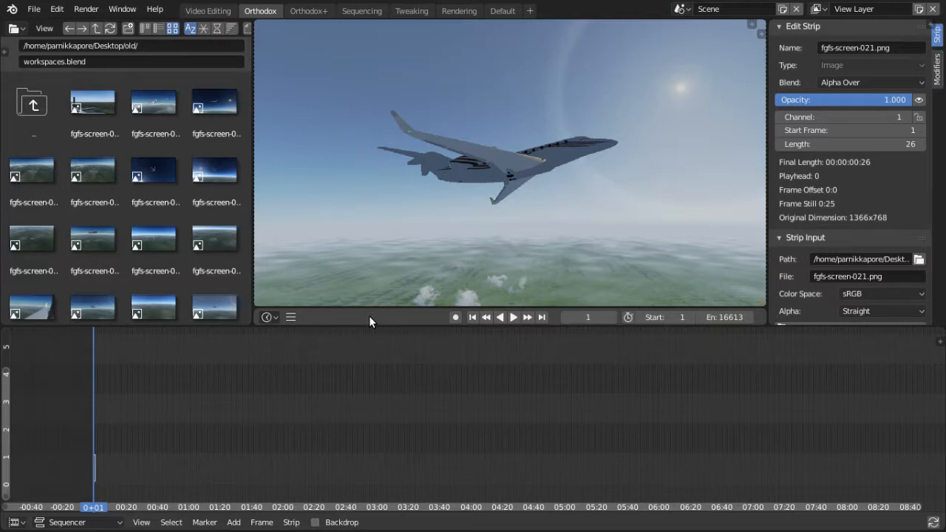
left_click(502, 11)
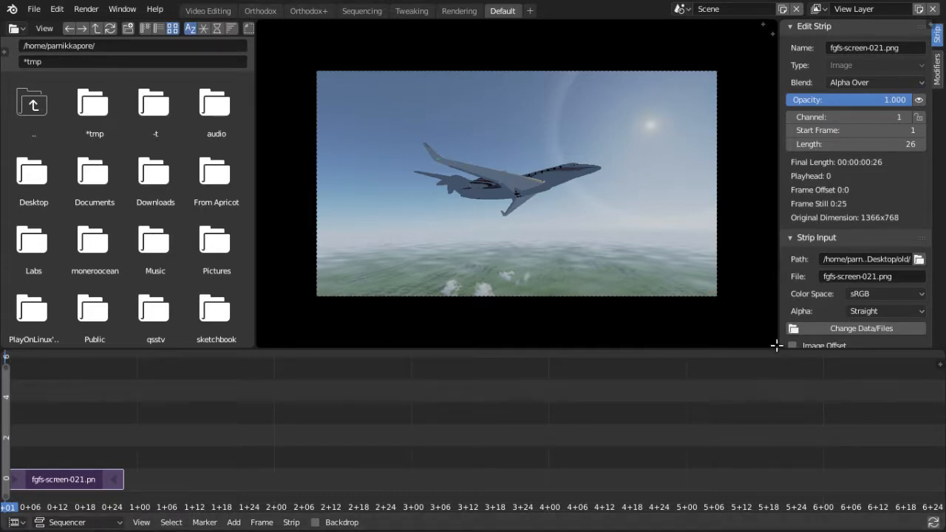
left_click_drag(776, 345, 775, 270)
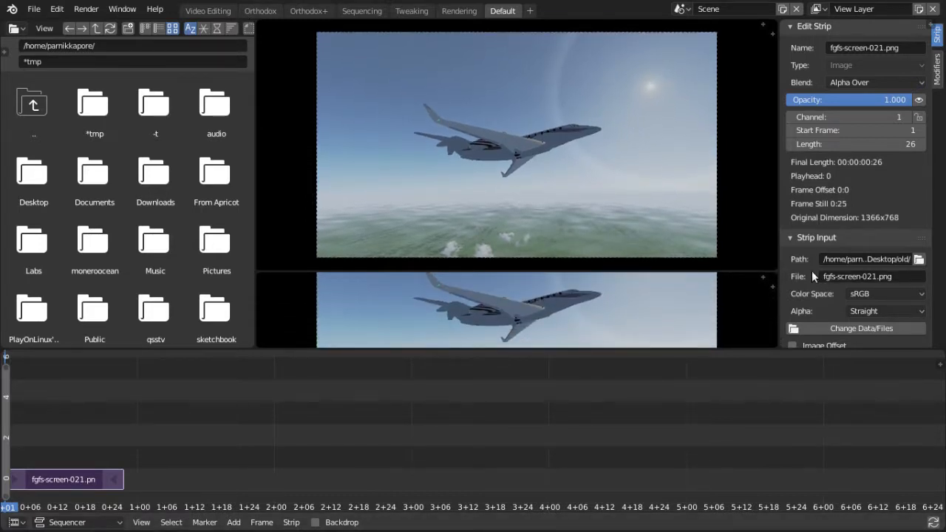
Change the new area below the preview to a Timeline and collapse its header menus.
left_click(273, 281)
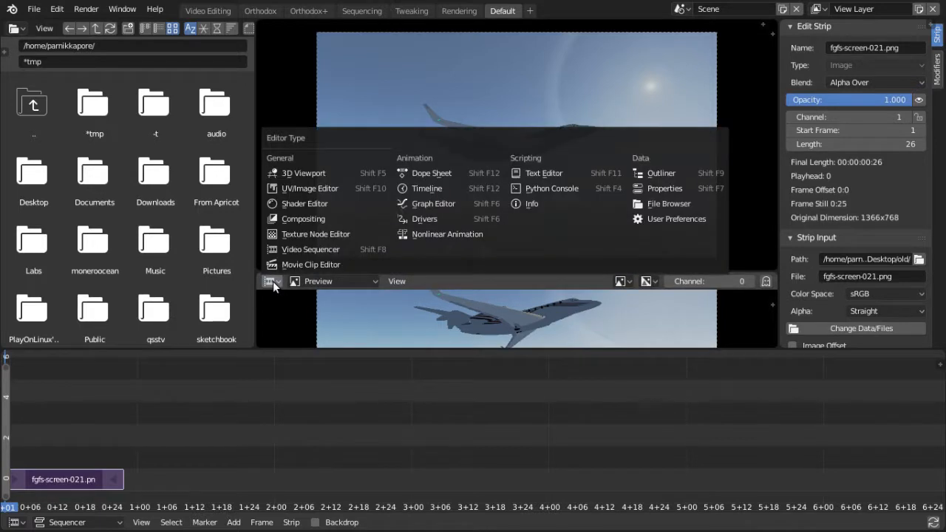
left_click(399, 189)
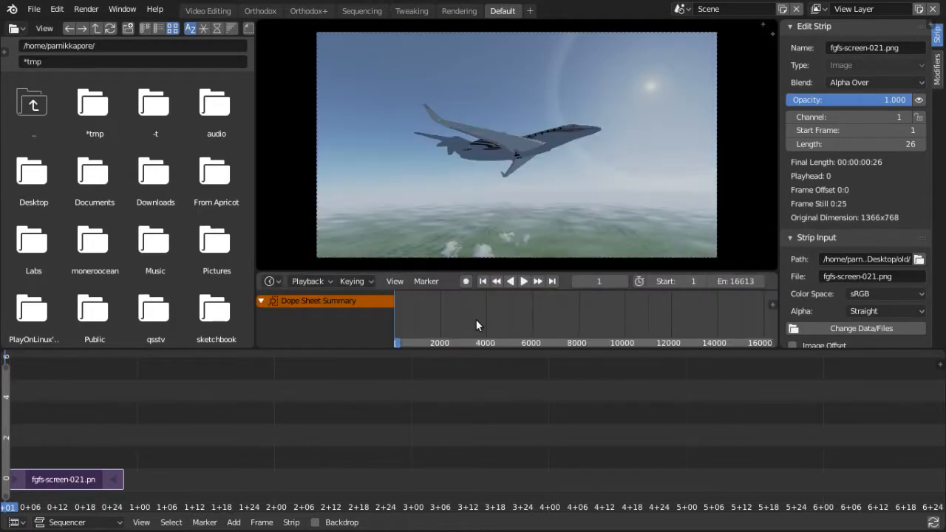
right_click(451, 278)
left_click(515, 282)
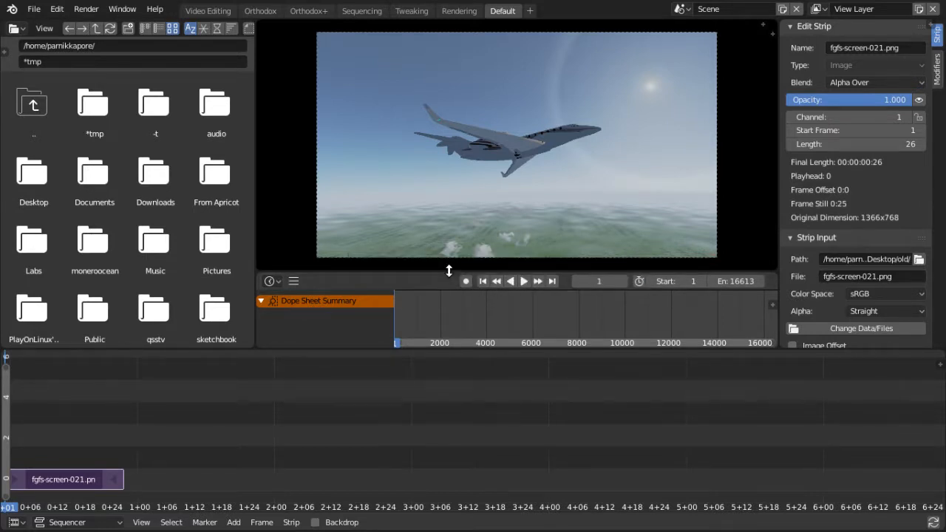
Enlarge the sequencer area upward and shrink the Timeline area below the preview to just its header.
left_click_drag(449, 270, 444, 369)
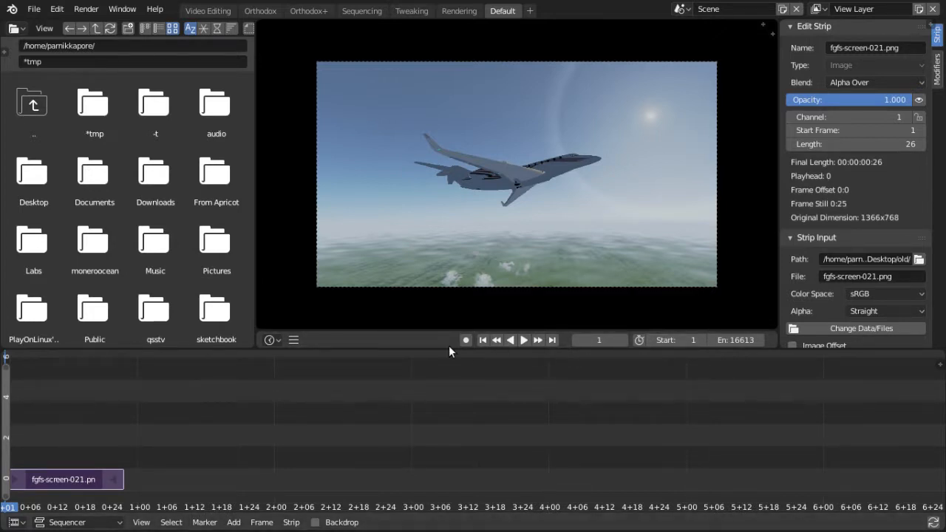
left_click_drag(437, 328, 446, 287)
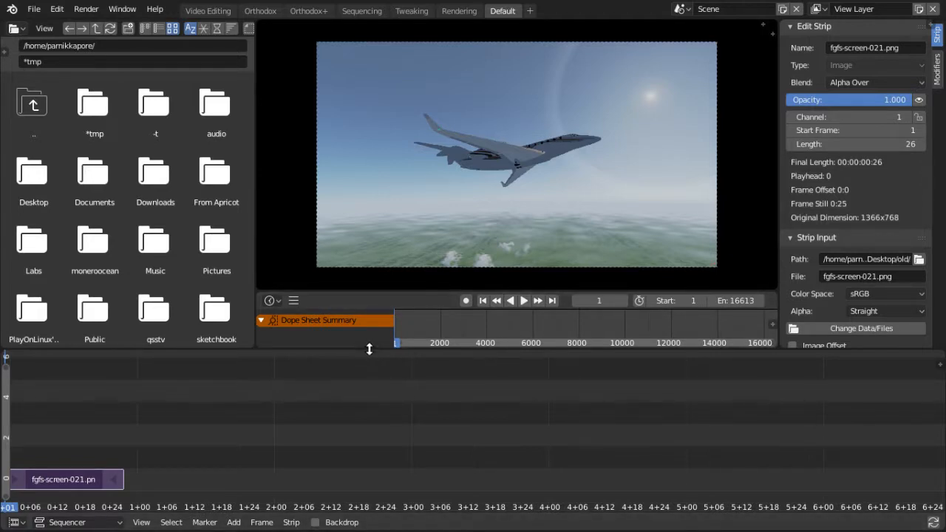
left_click_drag(369, 349, 391, 231)
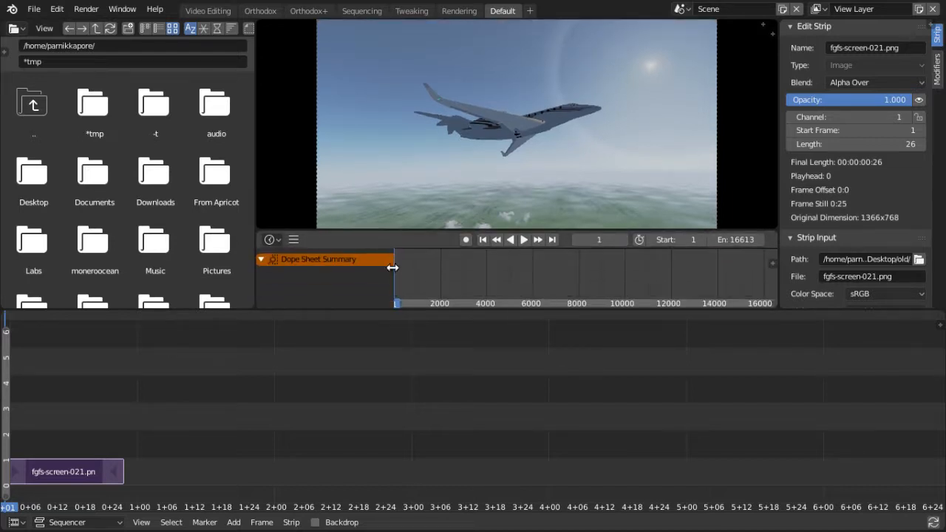
left_click_drag(381, 310, 383, 294)
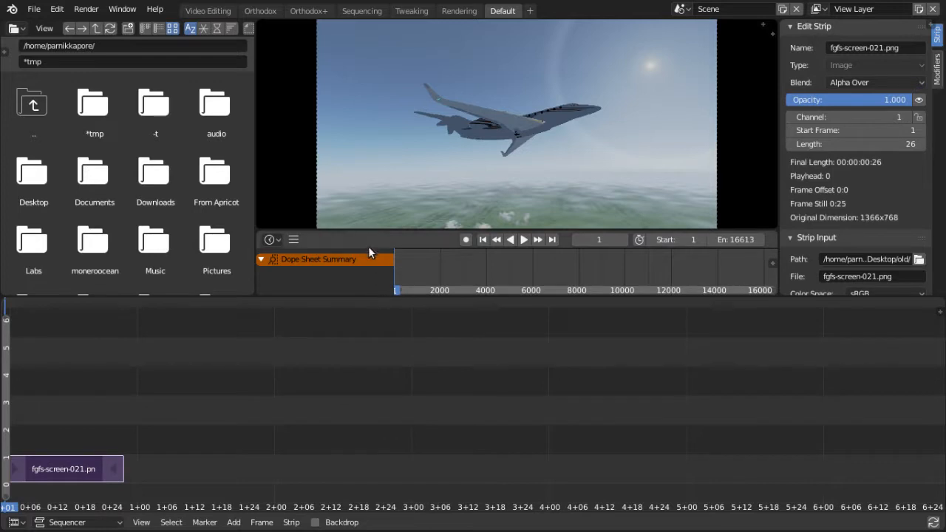
left_click_drag(365, 231, 365, 317)
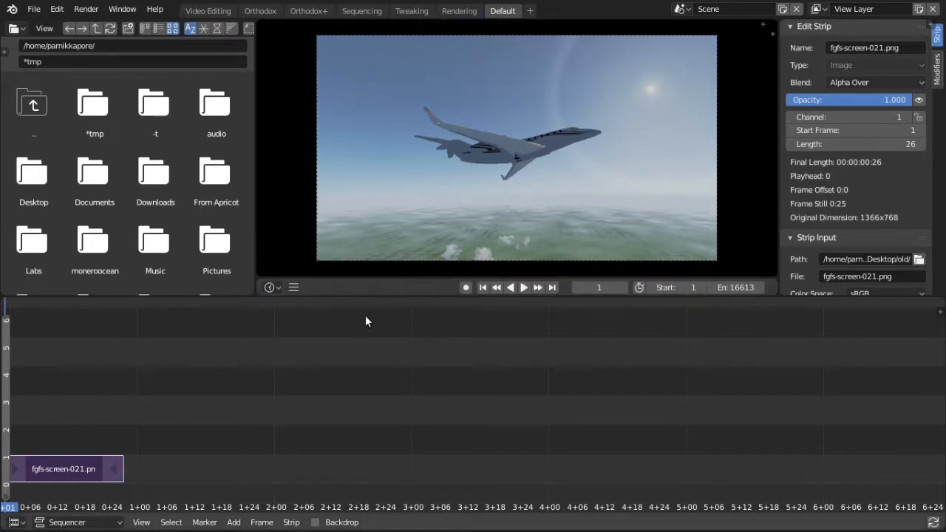
Fit the image to the preview area and widen the file browser up to the image's edge.
key("Home")
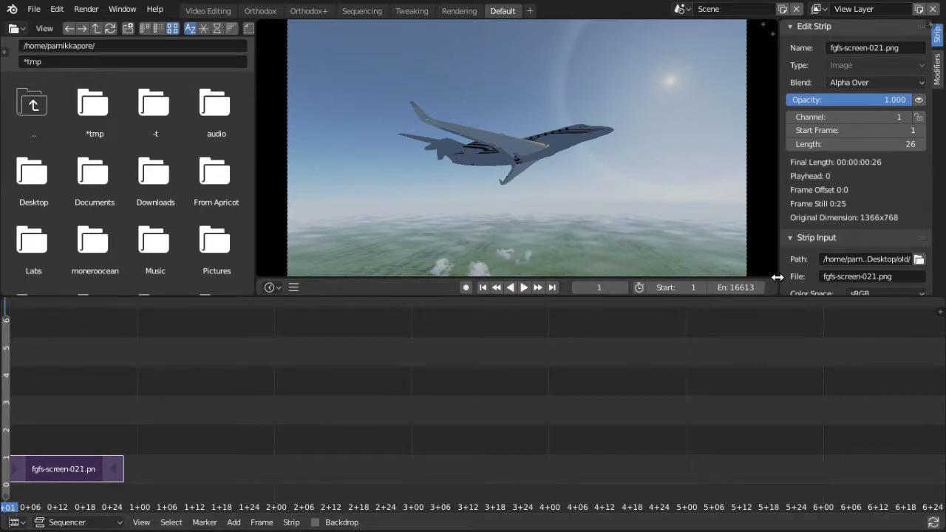
left_click_drag(775, 278, 746, 266)
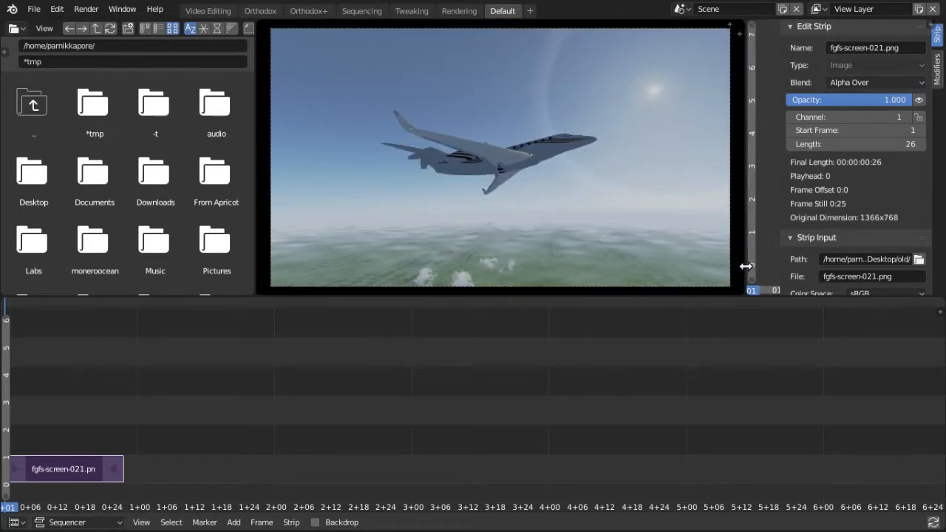
left_click_drag(255, 210, 317, 199)
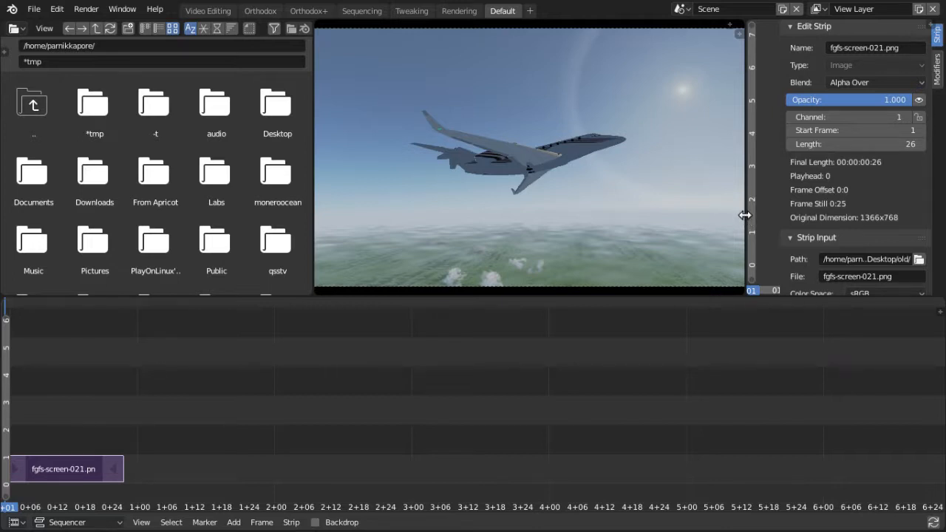
left_click_drag(746, 218, 779, 219)
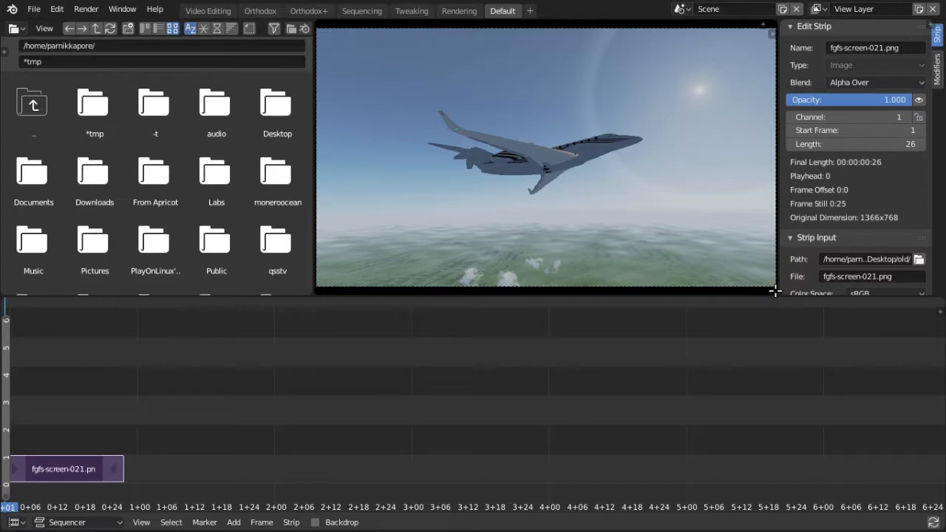
Split the preview area horizontally near its lower end and turn the new area into a Timeline reduced to its header.
left_click_drag(775, 291, 764, 253)
left_click(327, 254)
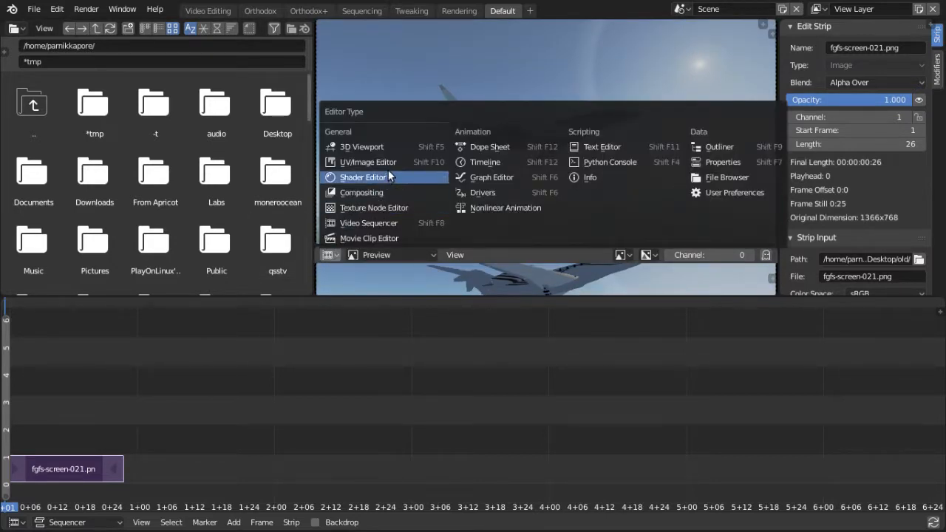
left_click(485, 162)
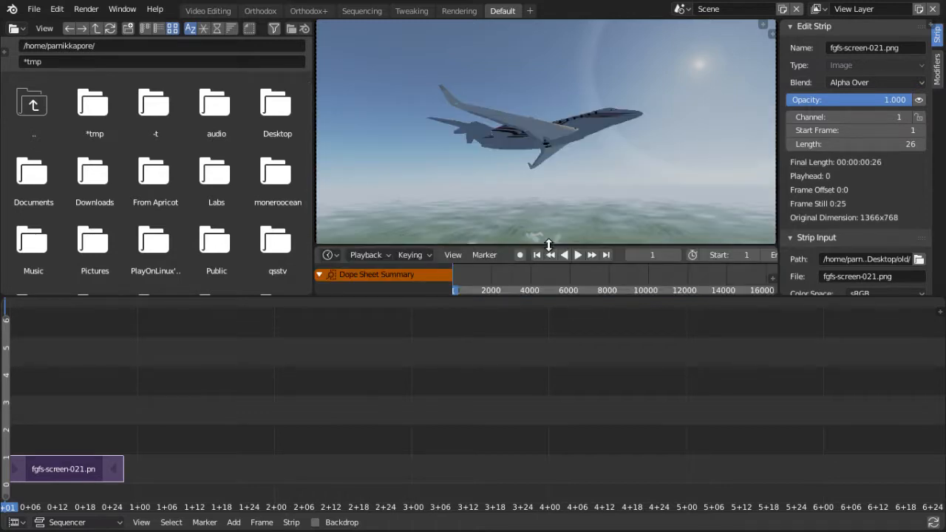
left_click_drag(549, 243, 554, 326)
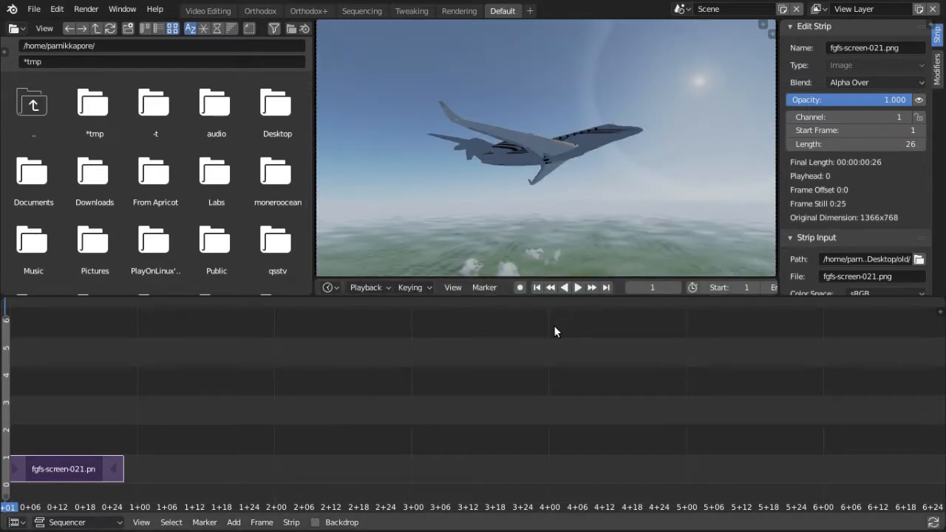
Collapse the Timeline's header menus and compare the Default layout with the Orthodox workspace.
right_click(505, 289)
left_click(505, 291)
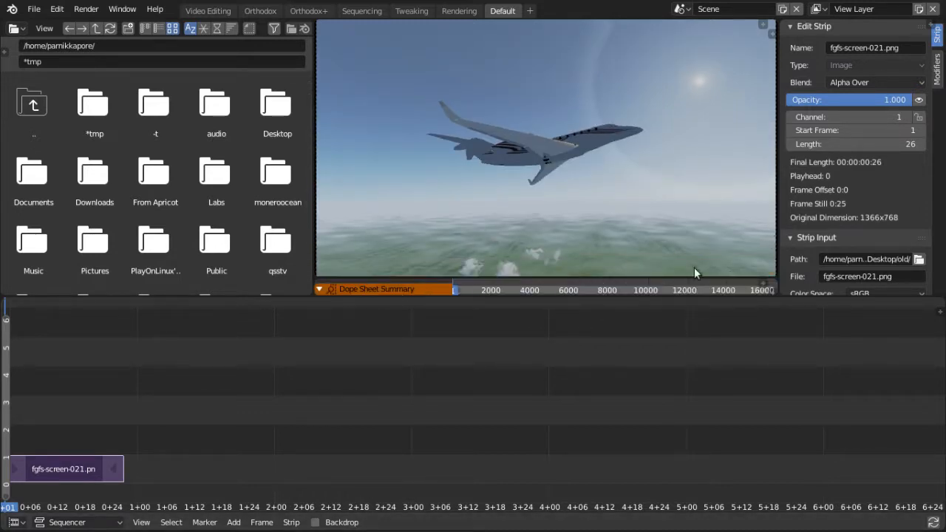
left_click(761, 282)
right_click(502, 290)
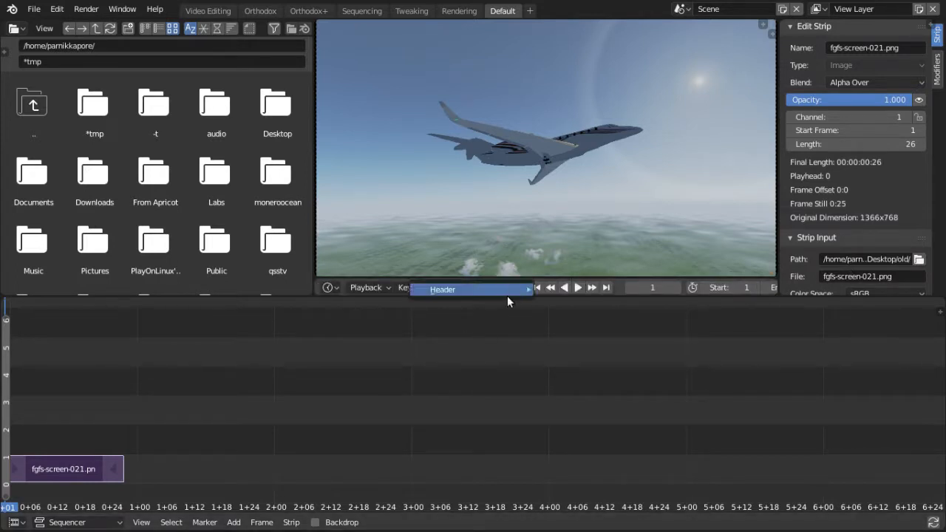
mouse_move(509, 290)
left_click(547, 319)
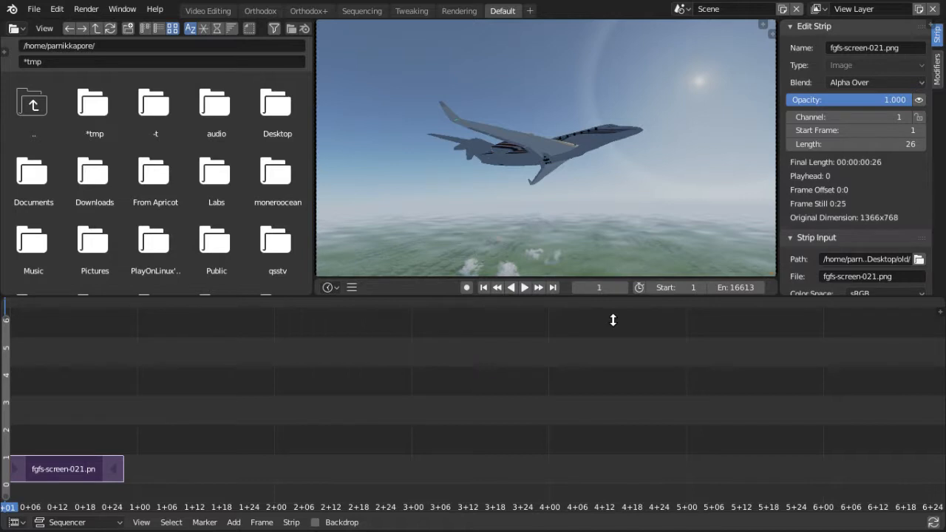
left_click(260, 10)
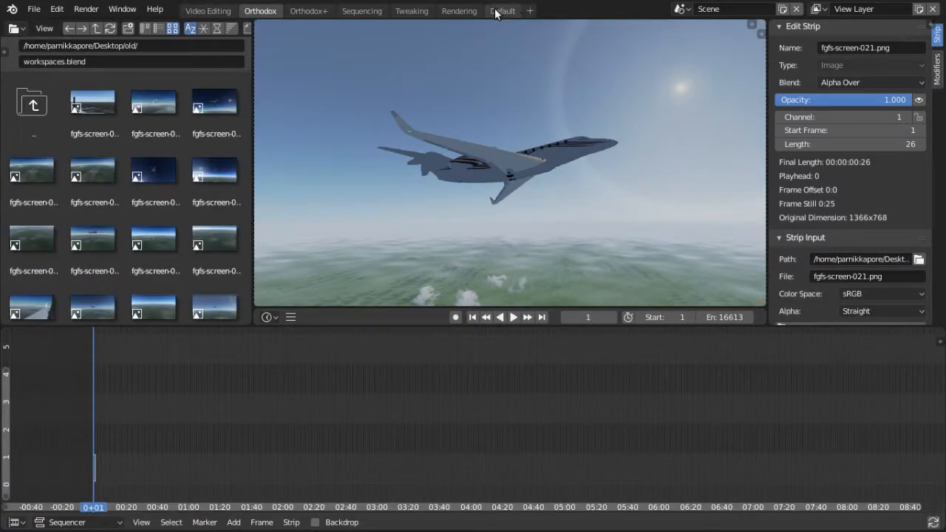
left_click(502, 11)
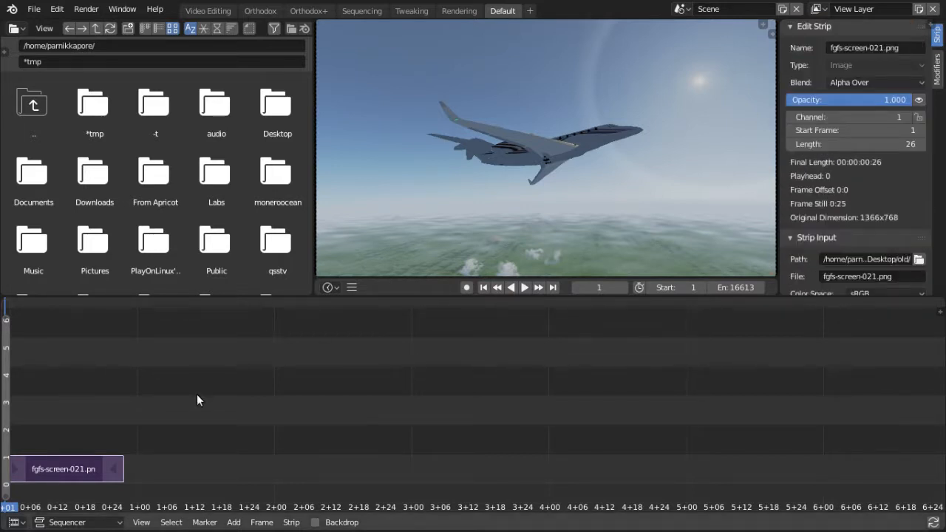
Add a Transform effect strip to the fgfs-screen-021.png strip and enable its Uniform Scale.
key("shift+a")
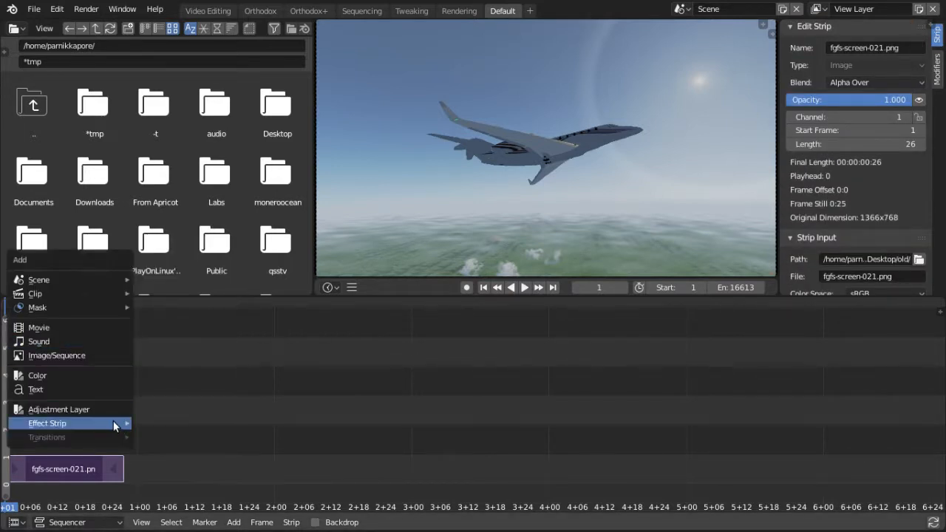
mouse_move(113, 421)
left_click(195, 364)
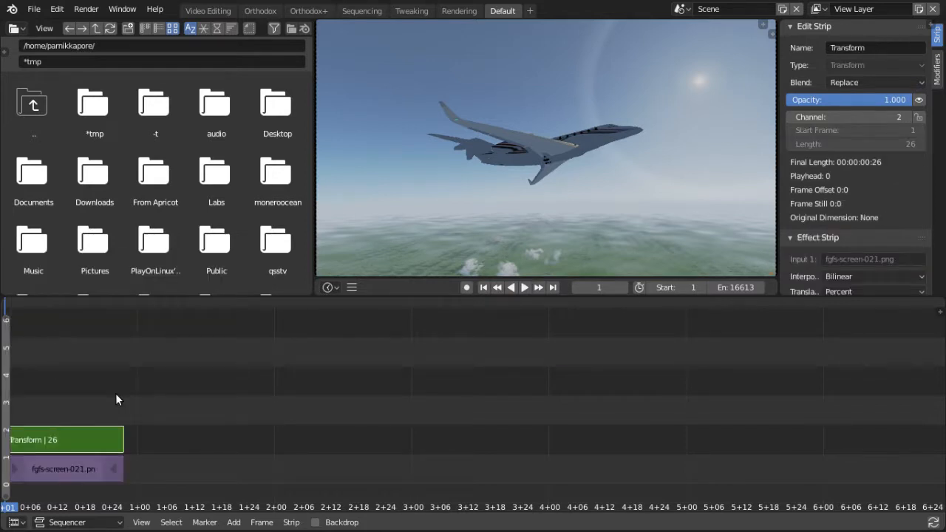
scroll(848, 262, "down", 5)
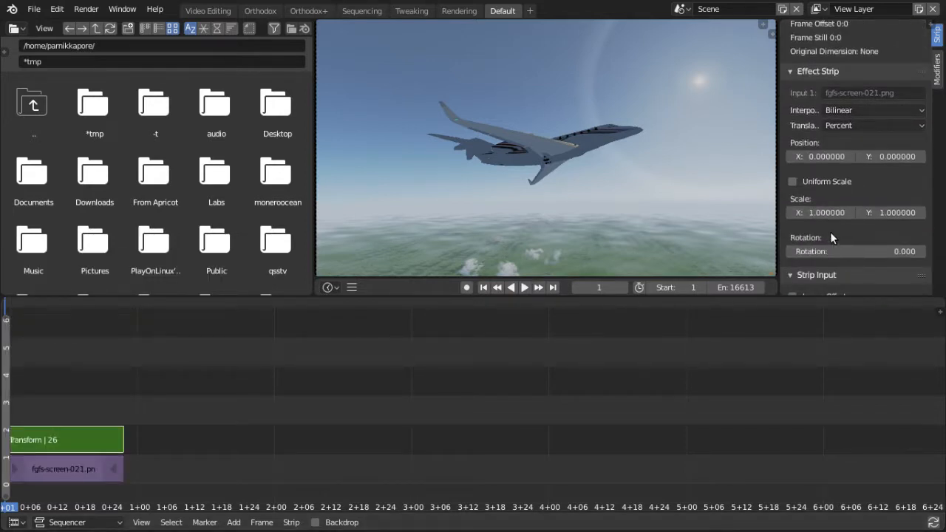
left_click(802, 184)
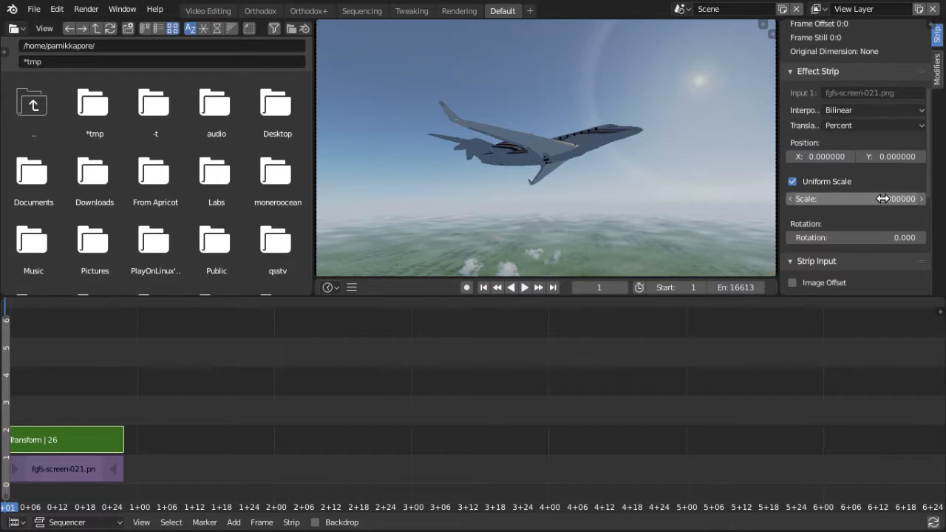
Keyframe the Transform strip's scale and X and Y position at frame 1.
key("i")
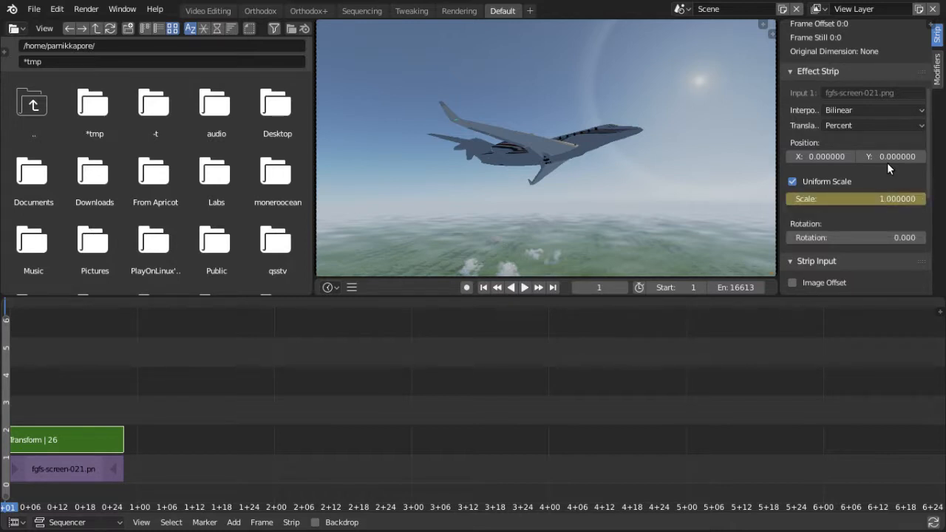
key("i")
key("i")
At frame 26, set the Transform strip's scale to 4.33 and its position to about X -76.92, Y -21.96.
left_click_drag(444, 340, 124, 366)
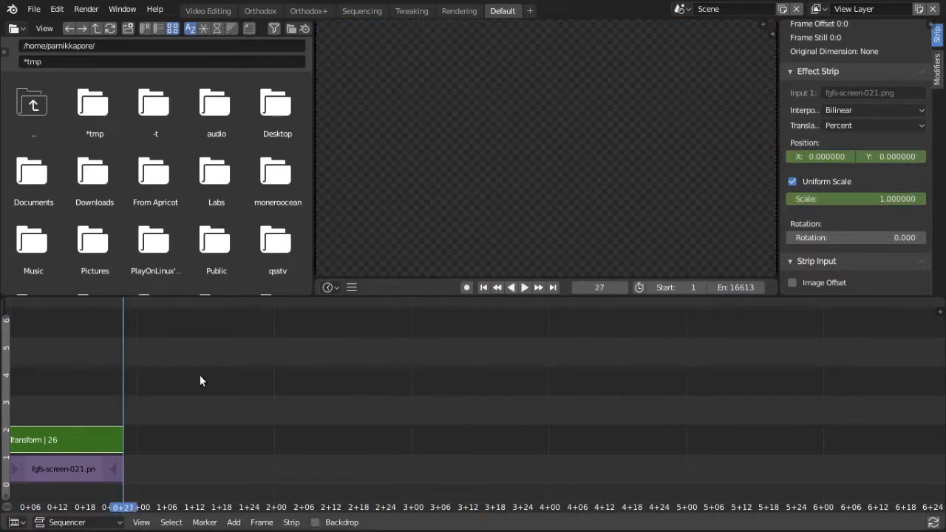
left_click(577, 287)
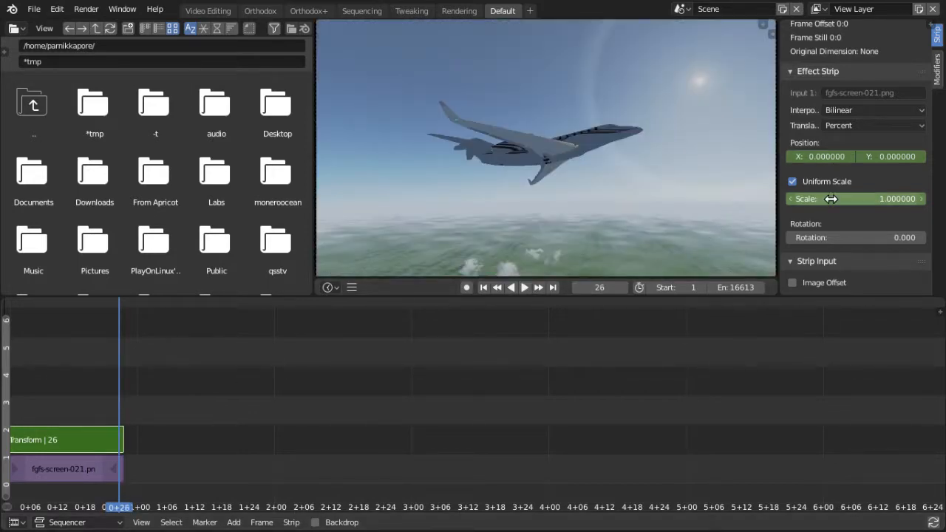
left_click_drag(831, 199, 859, 199)
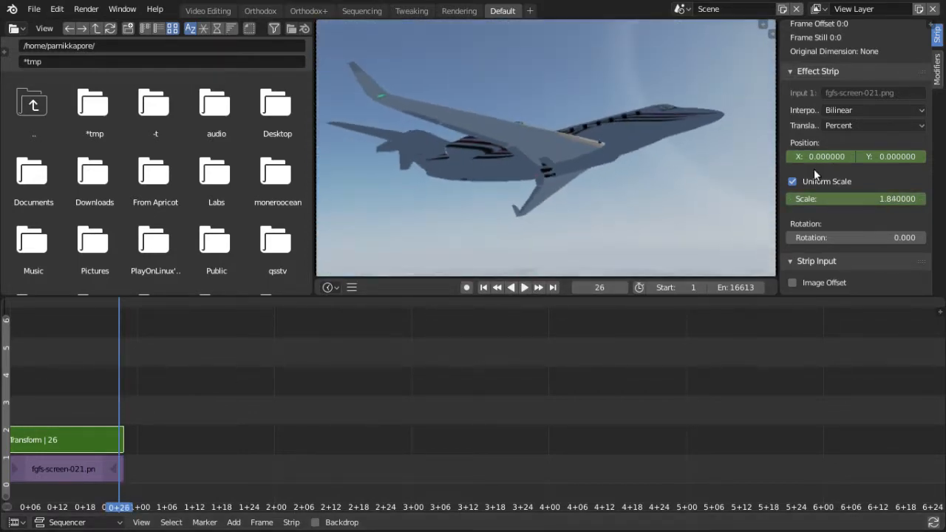
left_click_drag(822, 156, 780, 156)
left_click_drag(858, 199, 935, 199)
left_click_drag(821, 156, 783, 156)
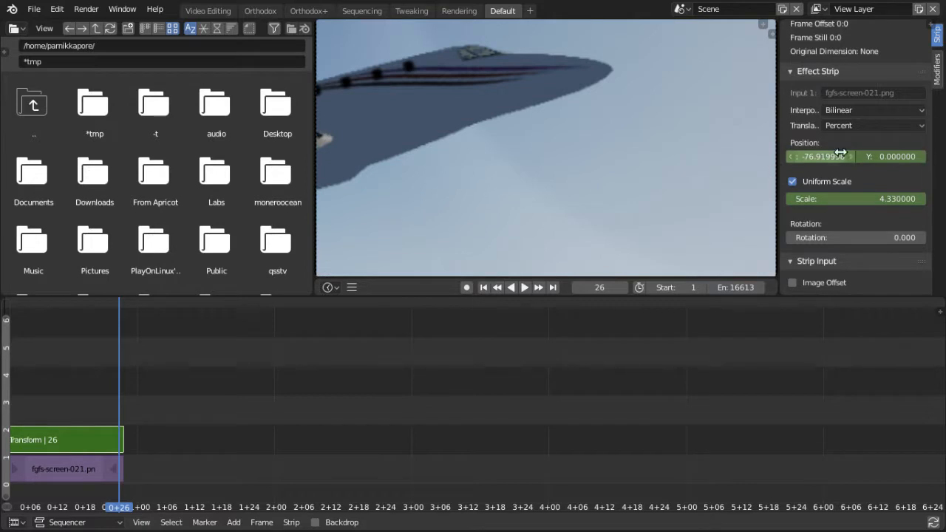
left_click_drag(887, 156, 865, 155)
Set the Transform strip's interpolation to Bicubic and keyframe its position and scale at frame 26.
left_click(839, 117)
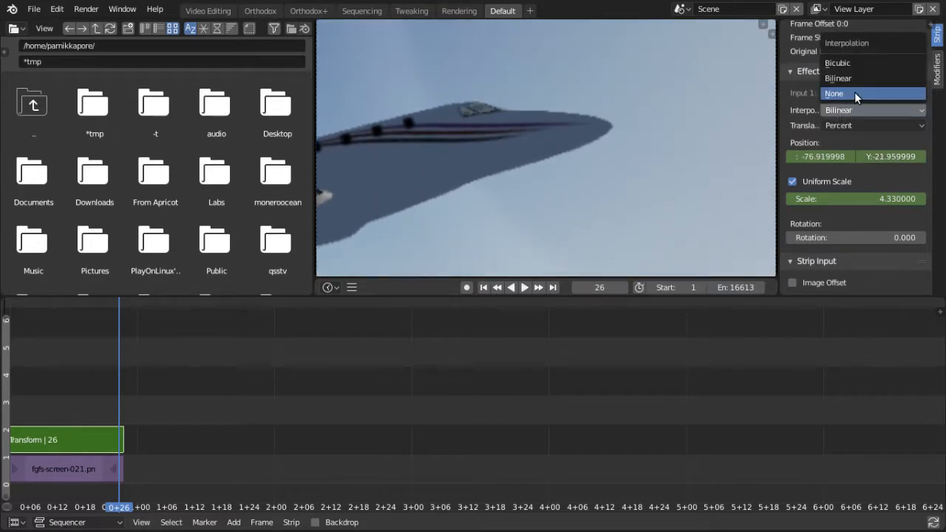
left_click(857, 58)
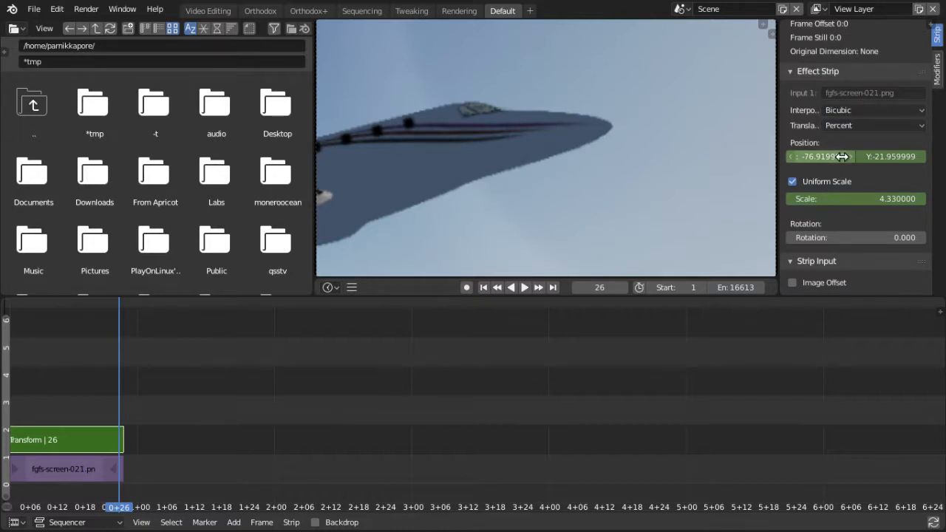
key("BackSpace")
key("BackSpace")
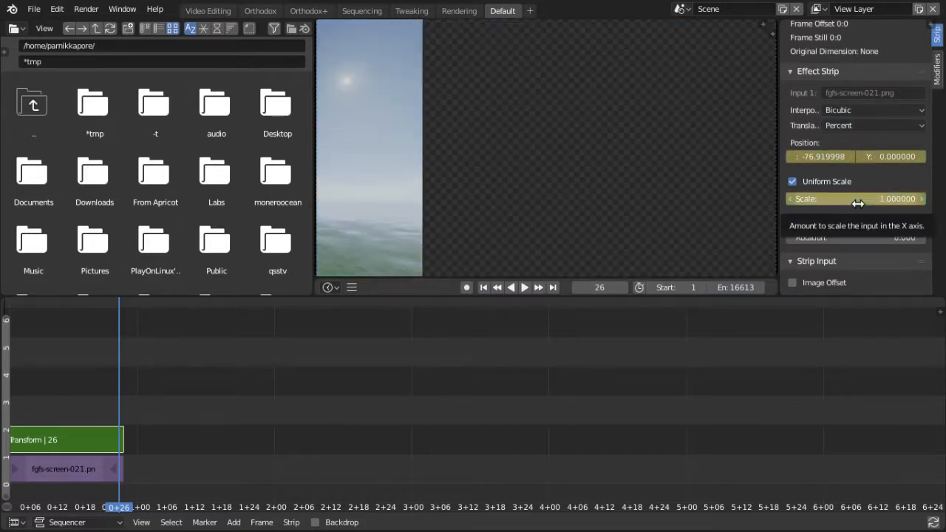
Enlarge the image again, set its Y position to about -16.86 and replace the Y position keyframe at frame 26.
left_click_drag(895, 157, 913, 156)
left_click_drag(849, 199, 885, 199)
left_click_drag(894, 157, 850, 157)
right_click(883, 156)
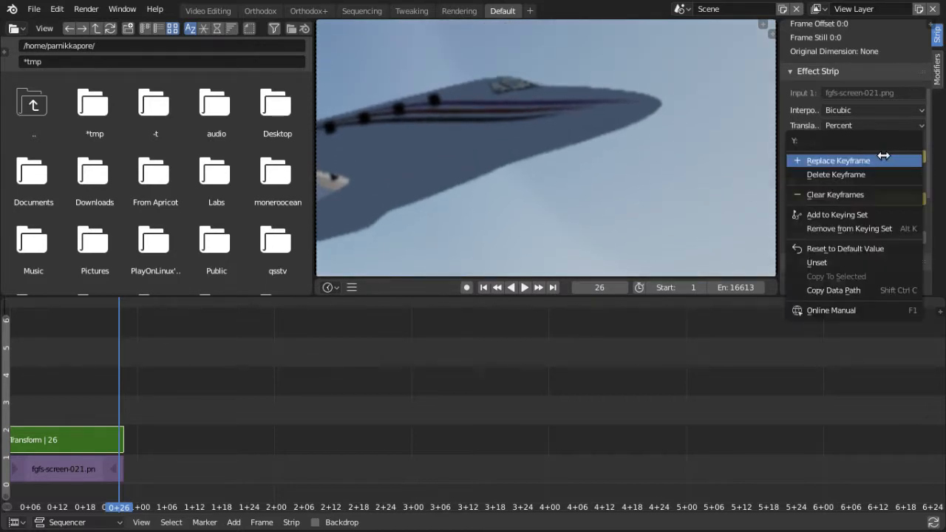
left_click(878, 161)
Replace the scale keyframe at frame 26 and play the strip's animation.
right_click(850, 202)
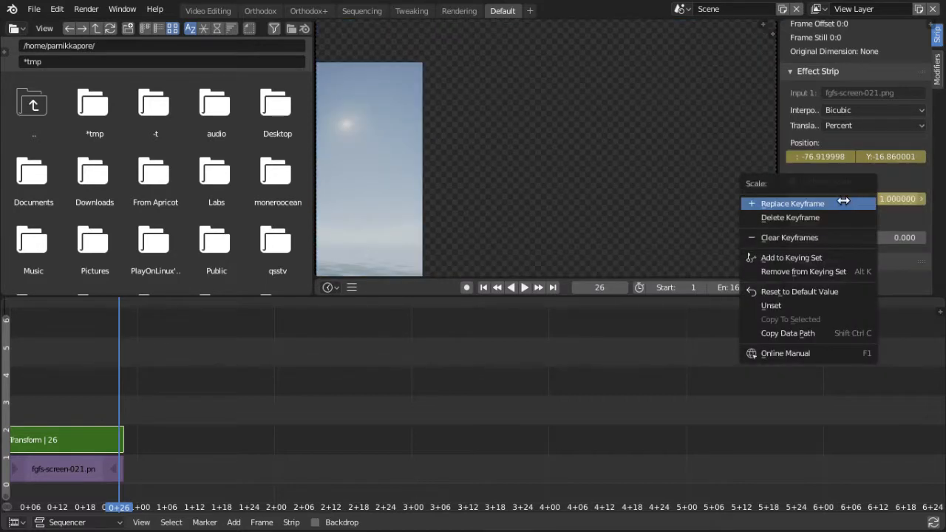
left_click(845, 200)
key("shift+ctrl+space")
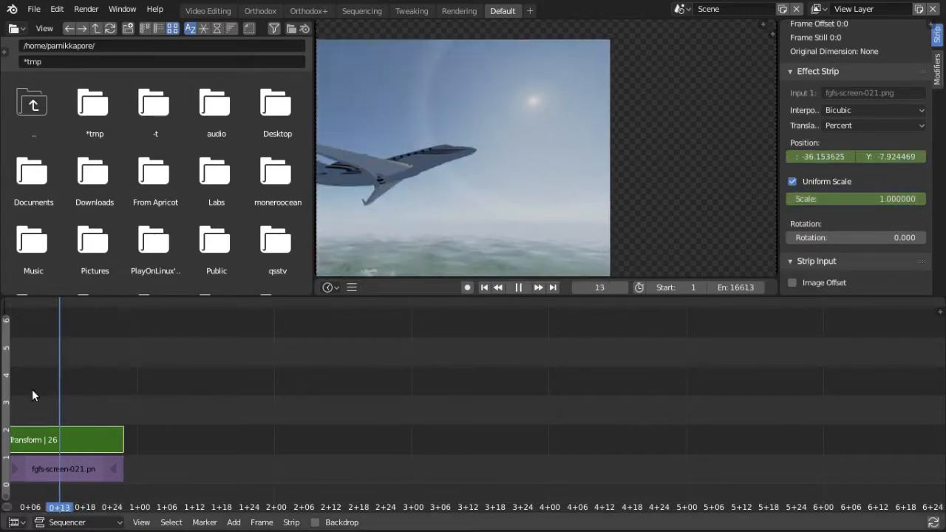